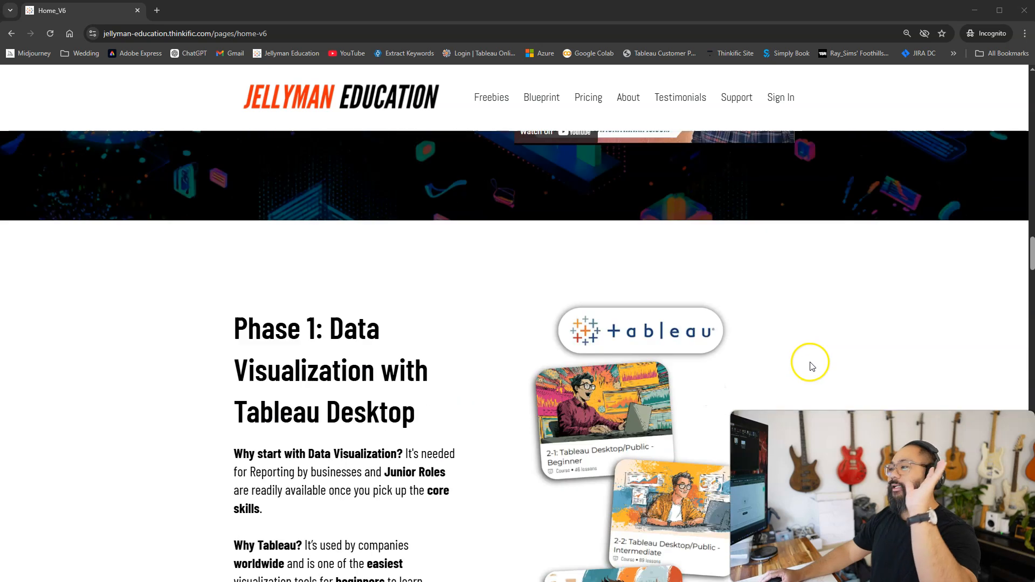
Step: Look through the Jellyman Education home page from the Phase 1 section to the Phase 3 section
scroll(793, 354, down, 10)
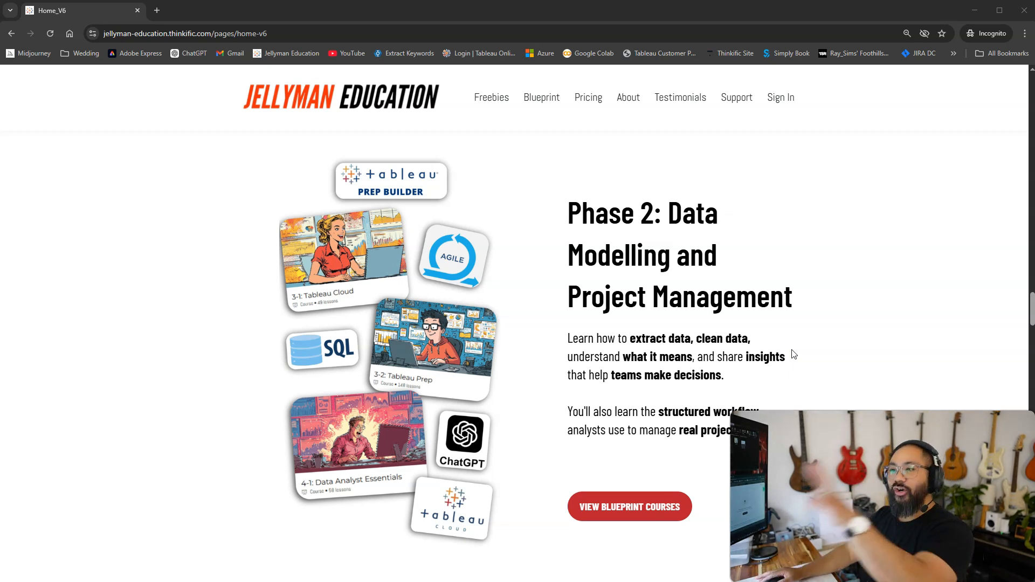
scroll(794, 354, down, 3)
scroll(794, 354, down, 10)
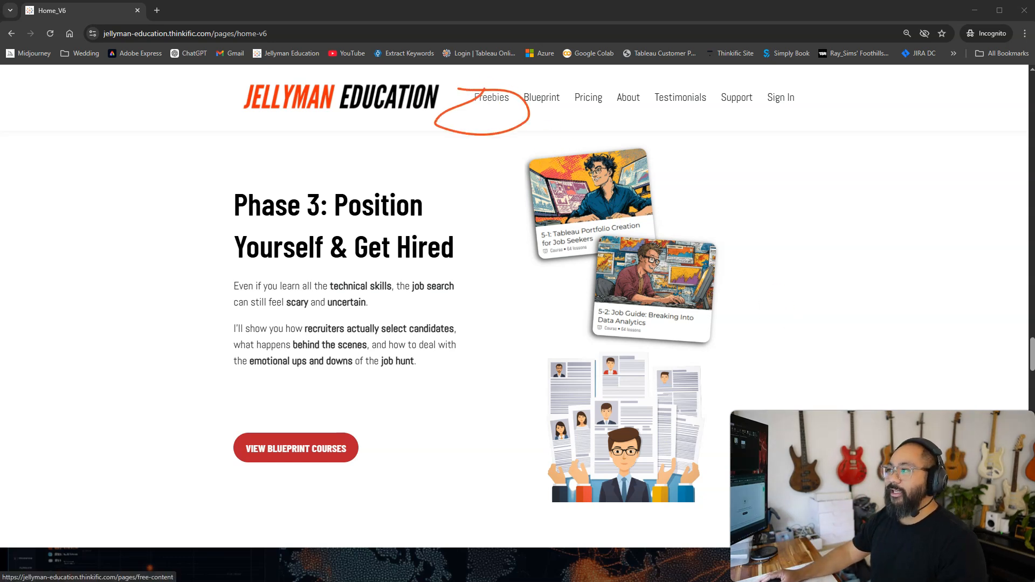
key(Escape)
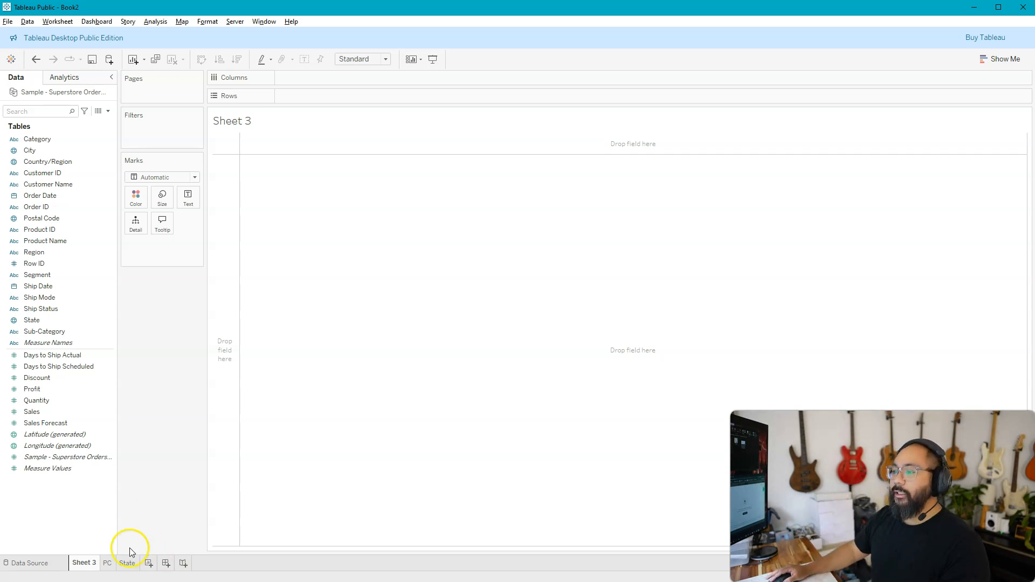
Step: Switch to Tableau Public, open the PC map sheet and slightly enlarge its marks
click(106, 564)
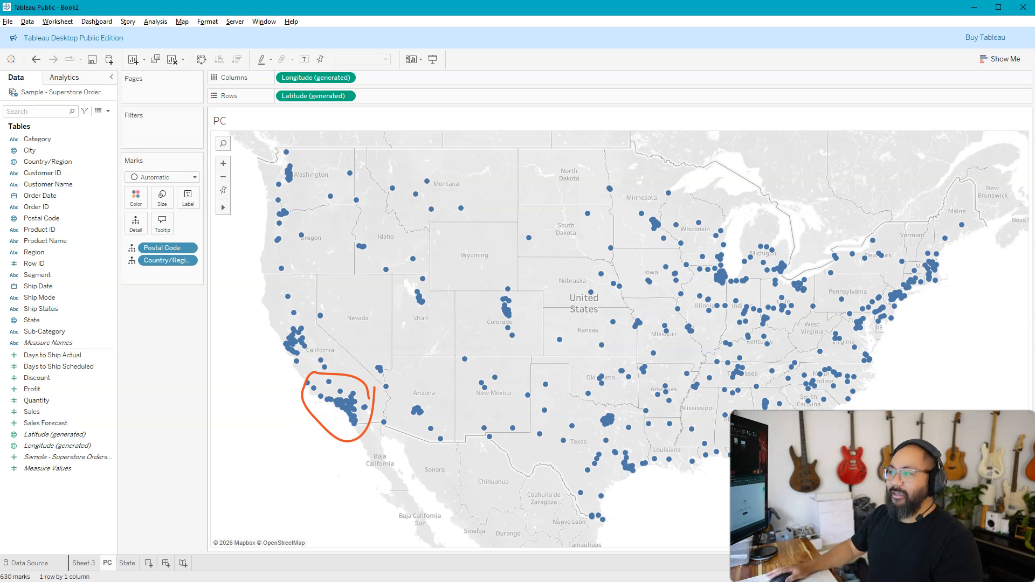
key(Escape)
click(162, 197)
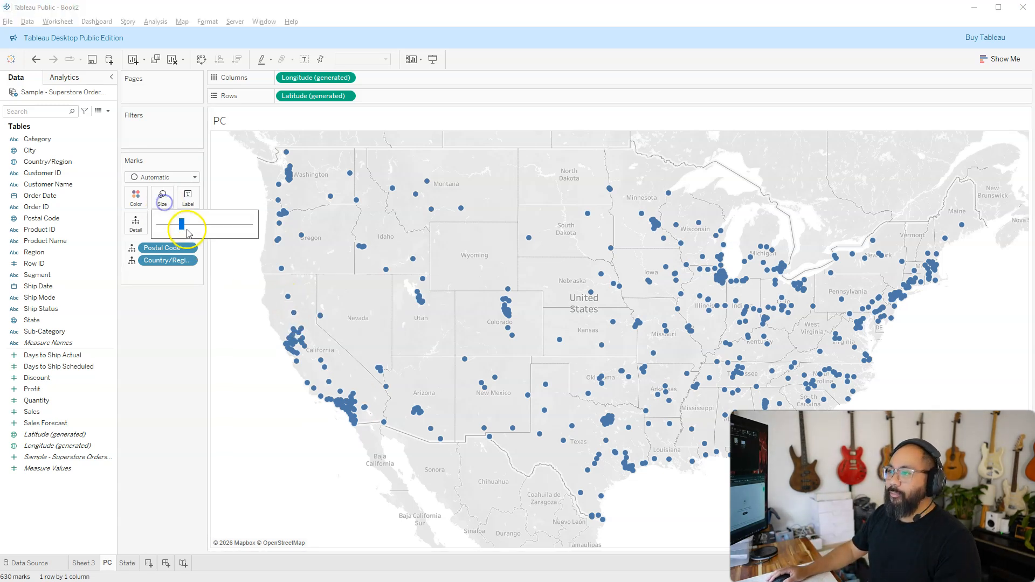
drag(193, 227, 196, 227)
click(178, 308)
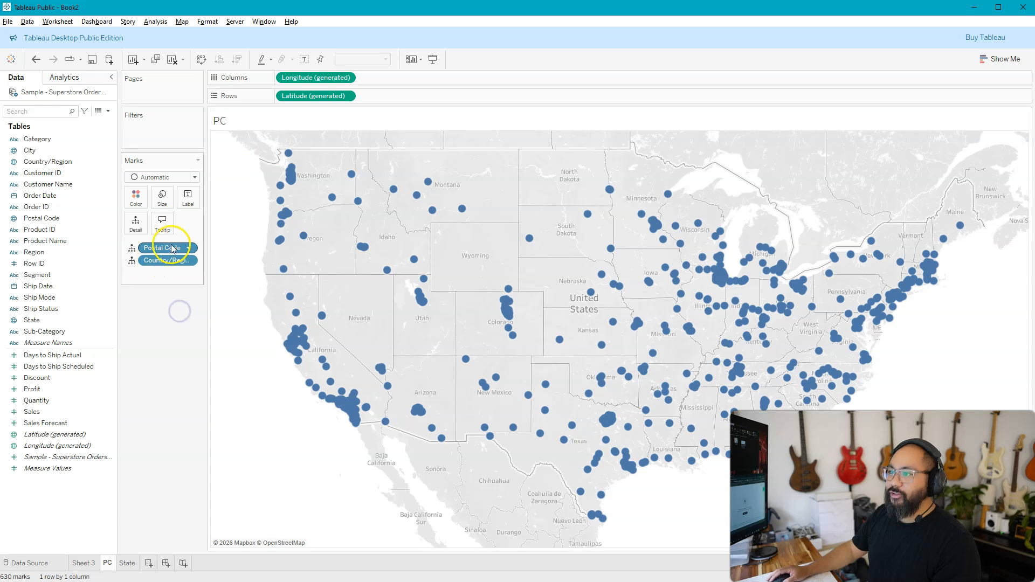
Step: Color the map marks by Sales instead of Postal Code and set the mark type to Circle
drag(151, 252, 136, 197)
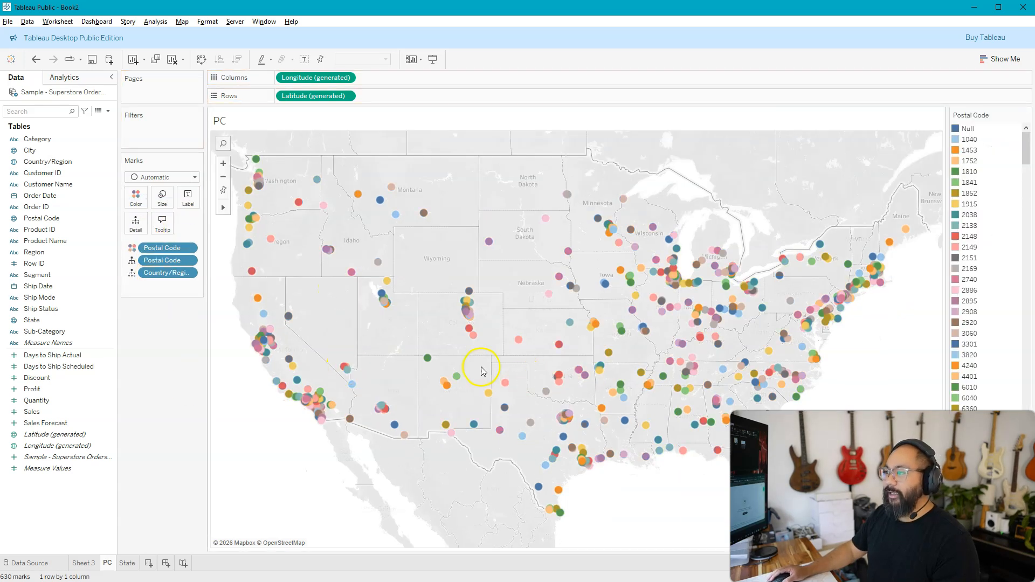
drag(49, 412, 135, 200)
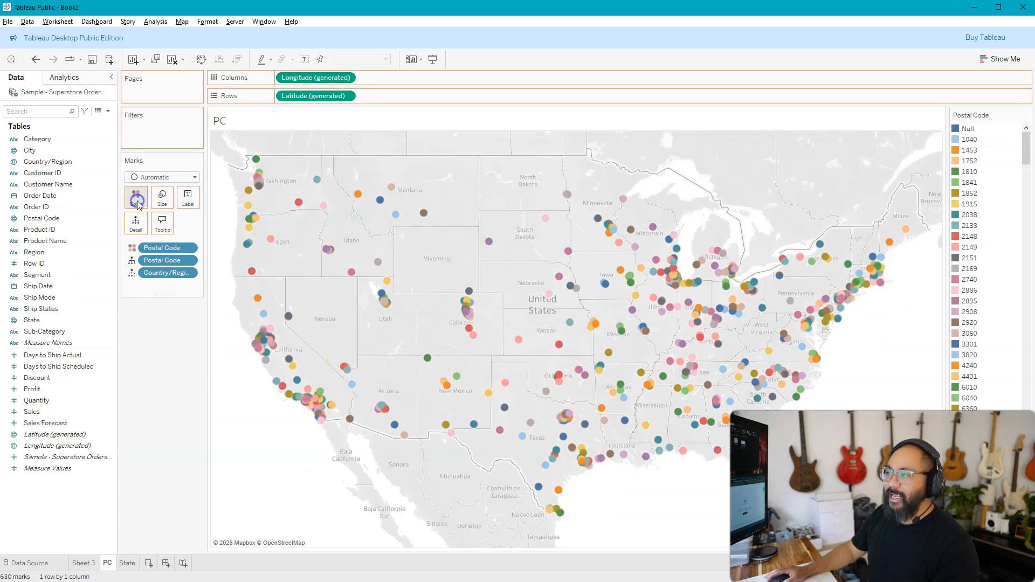
click(155, 176)
click(166, 251)
Step: Enlarge the circle marks on the PC map to well above the middle of the size range
click(162, 198)
drag(193, 224, 221, 233)
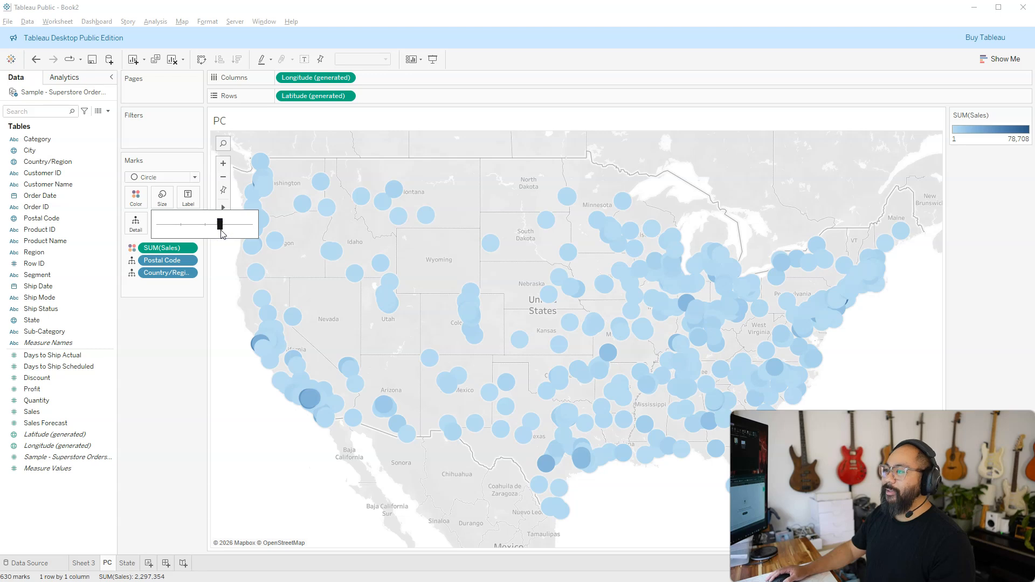
click(144, 443)
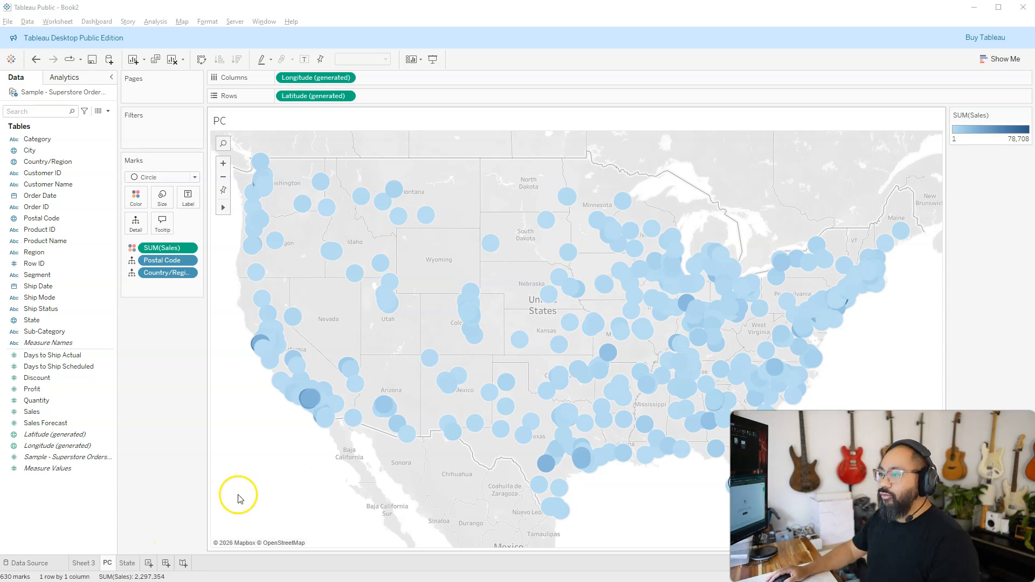
Step: Examine the overlapping sales circles along the Southern California coast up close, and reset the map to its full extent
scroll(291, 396, up, 5)
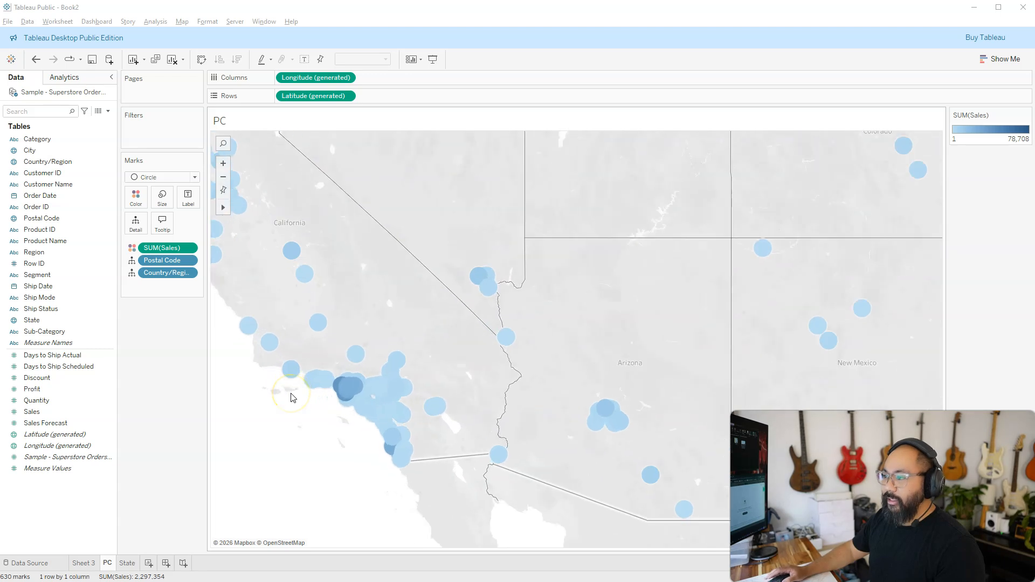
scroll(291, 396, up, 2)
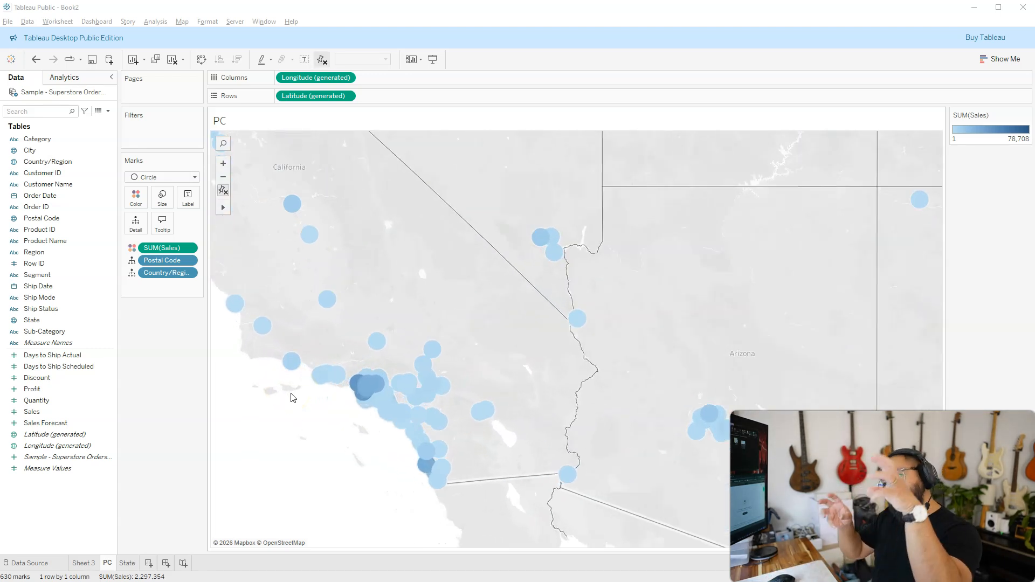
scroll(307, 427, up, 3)
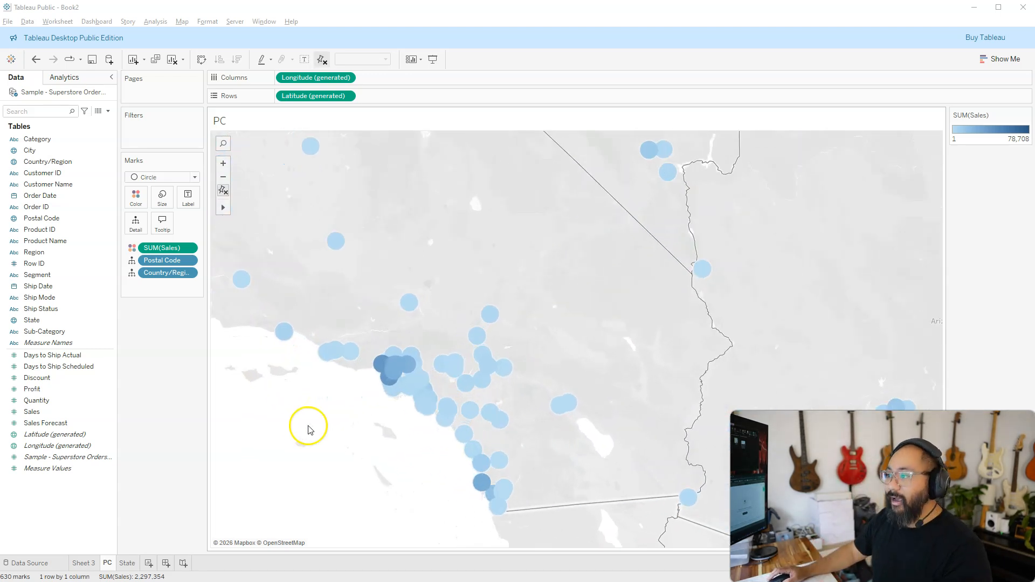
scroll(448, 343, up, 2)
scroll(448, 343, up, 2)
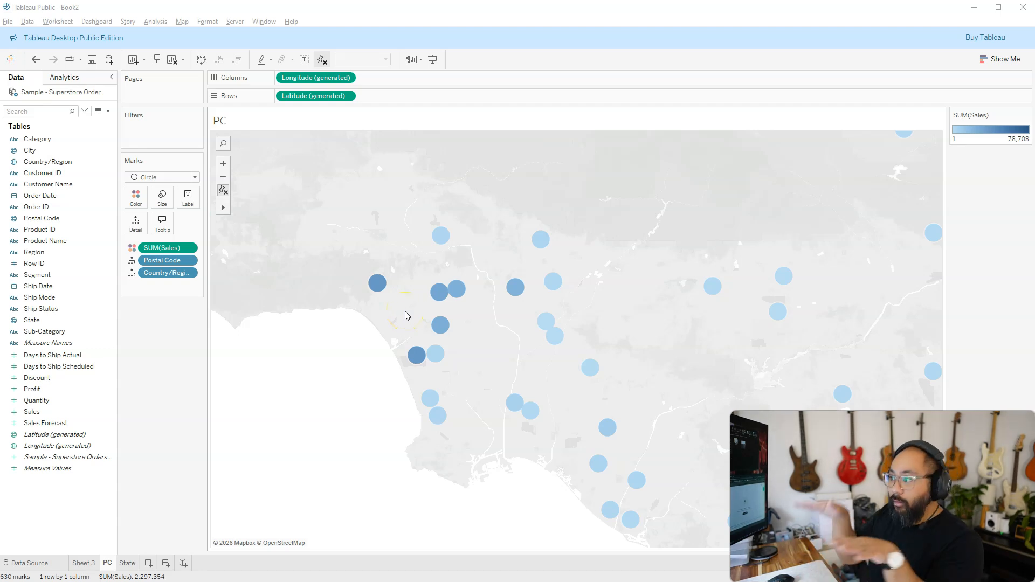
click(315, 249)
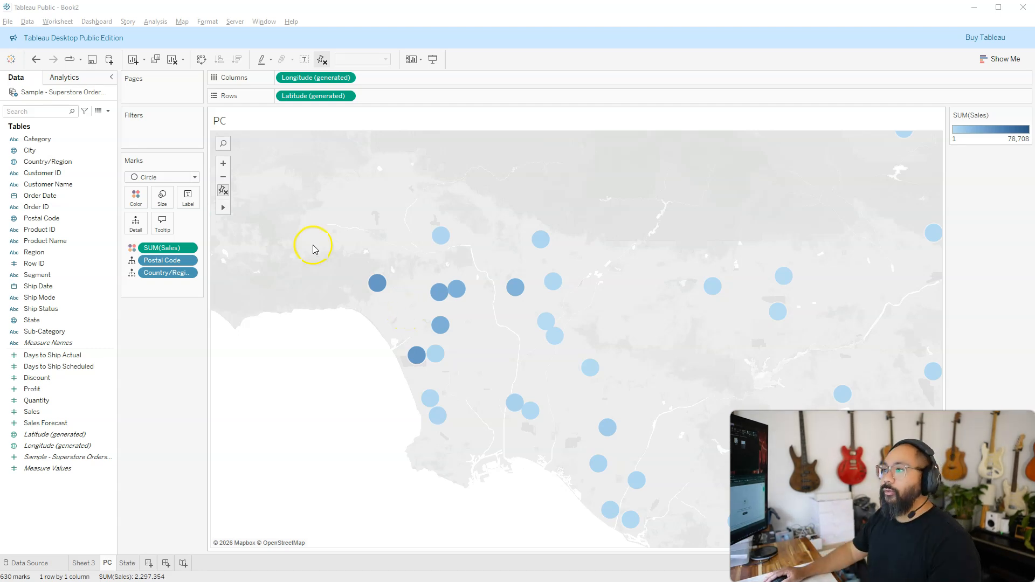
click(223, 190)
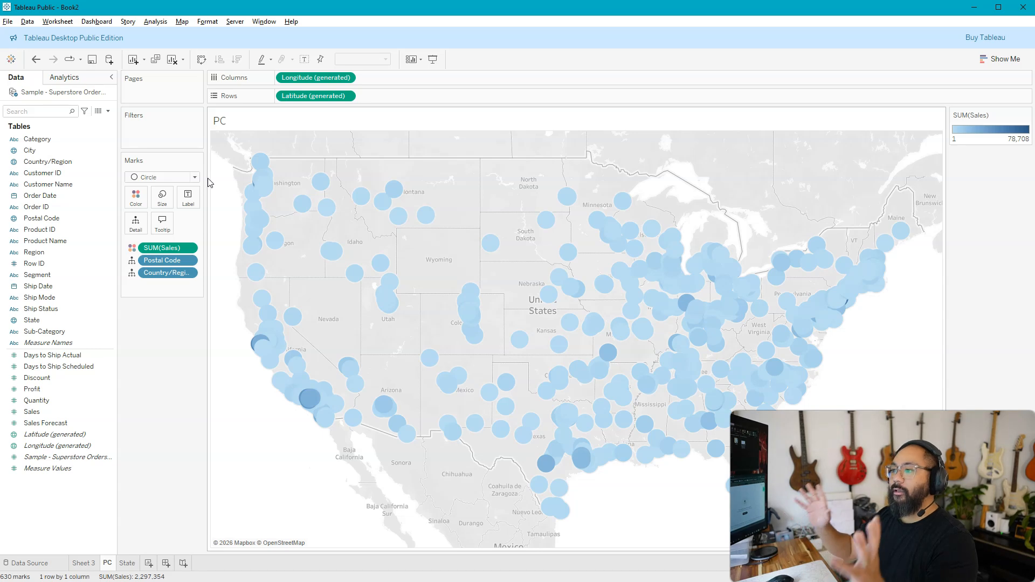
Step: Change the mark type of the PC map from Circle to Density
click(192, 176)
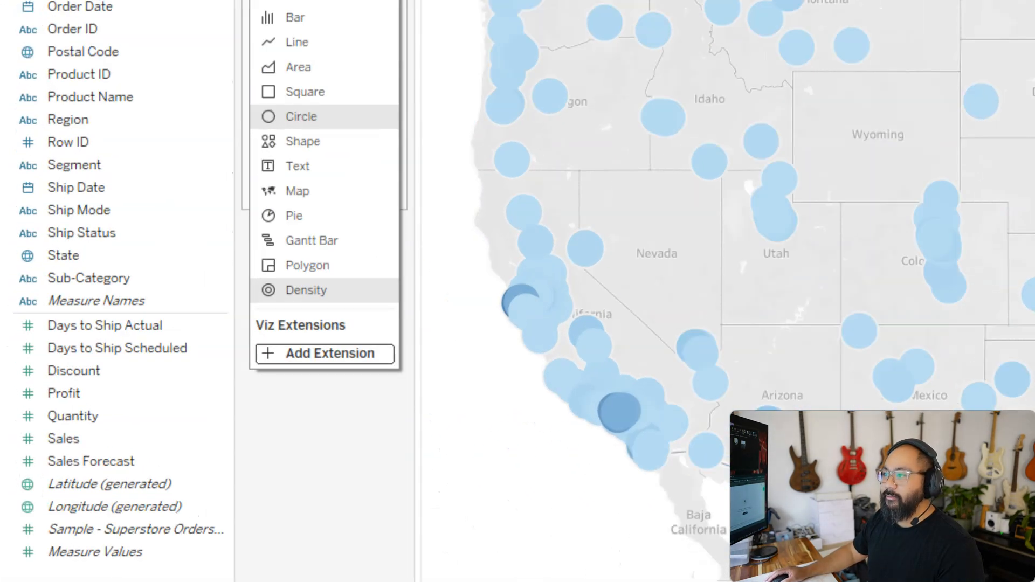
mouse_move(370, 276)
mouse_down()
mouse_move(271, 290)
mouse_move(370, 280)
mouse_up()
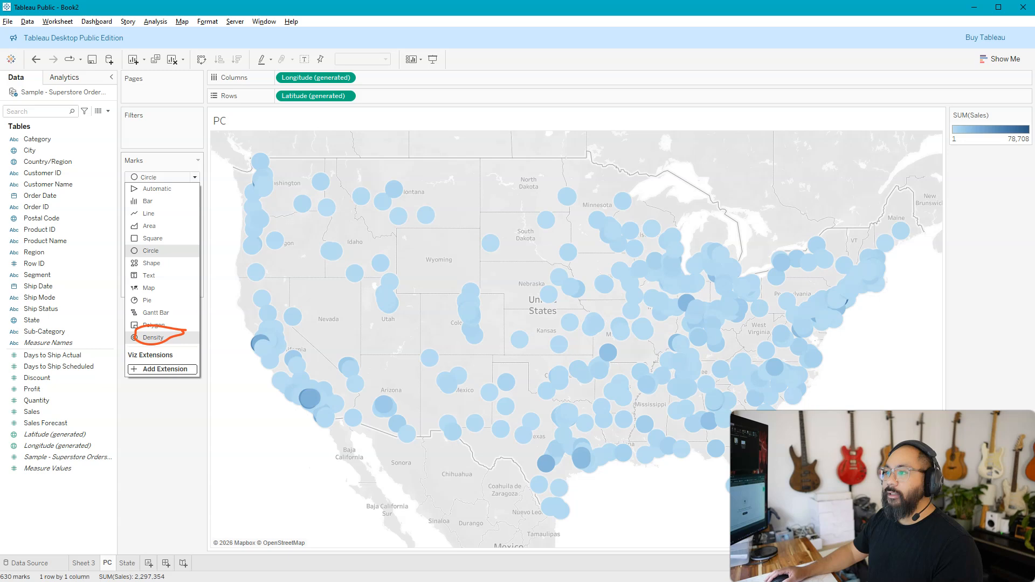
key(Escape)
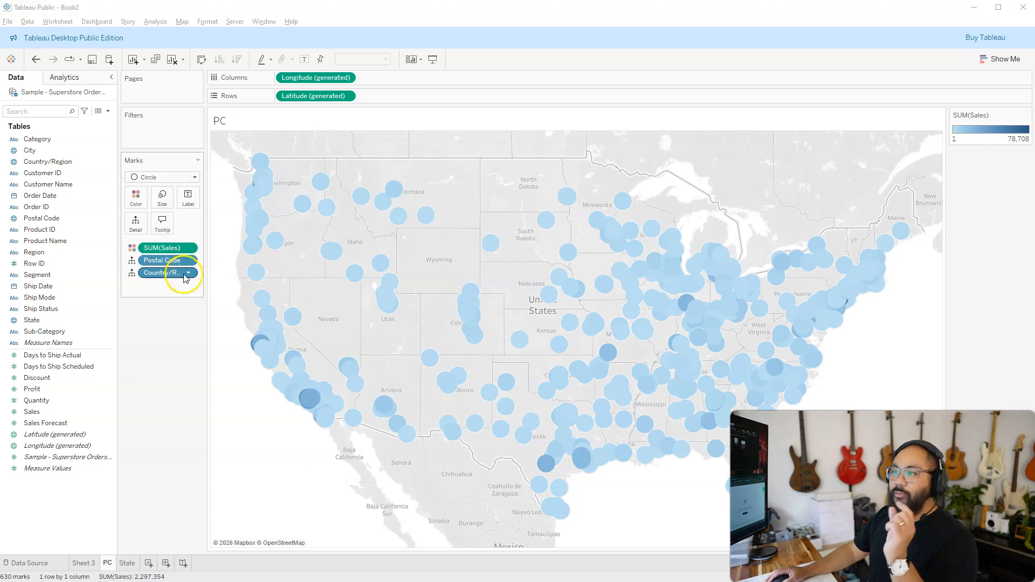
click(163, 176)
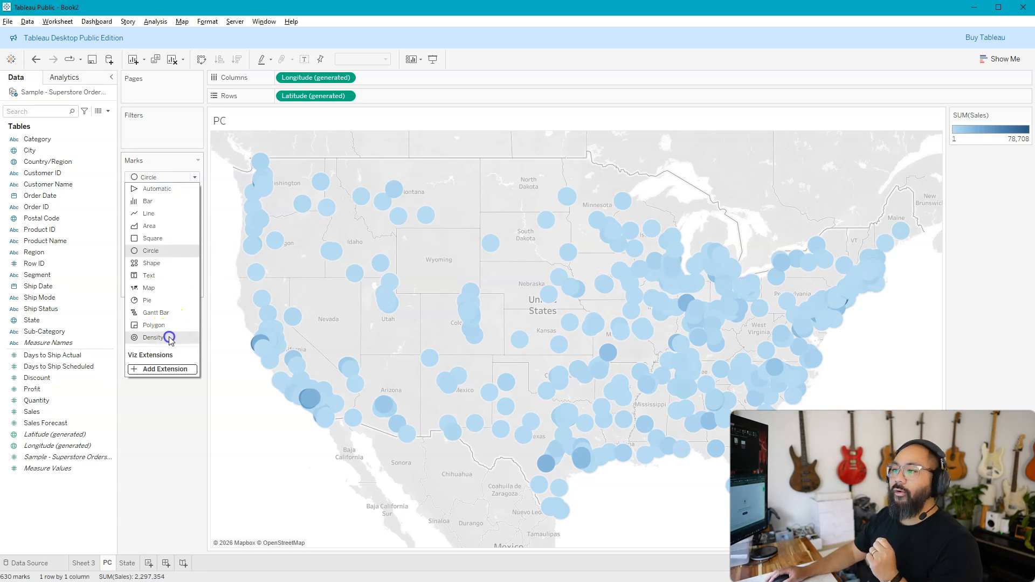
click(153, 337)
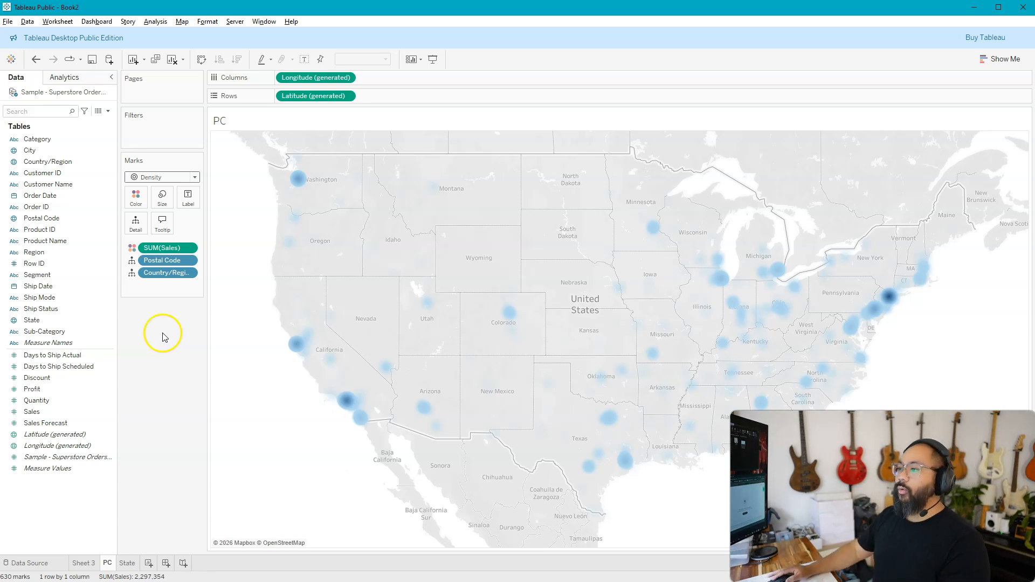
mouse_move(221, 157)
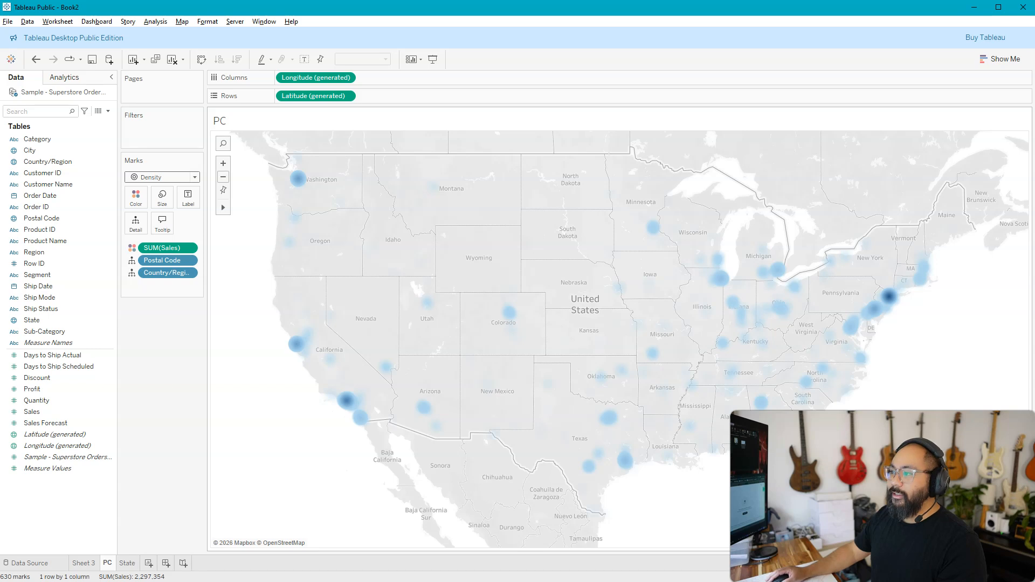
drag(349, 401, 374, 431)
click(268, 393)
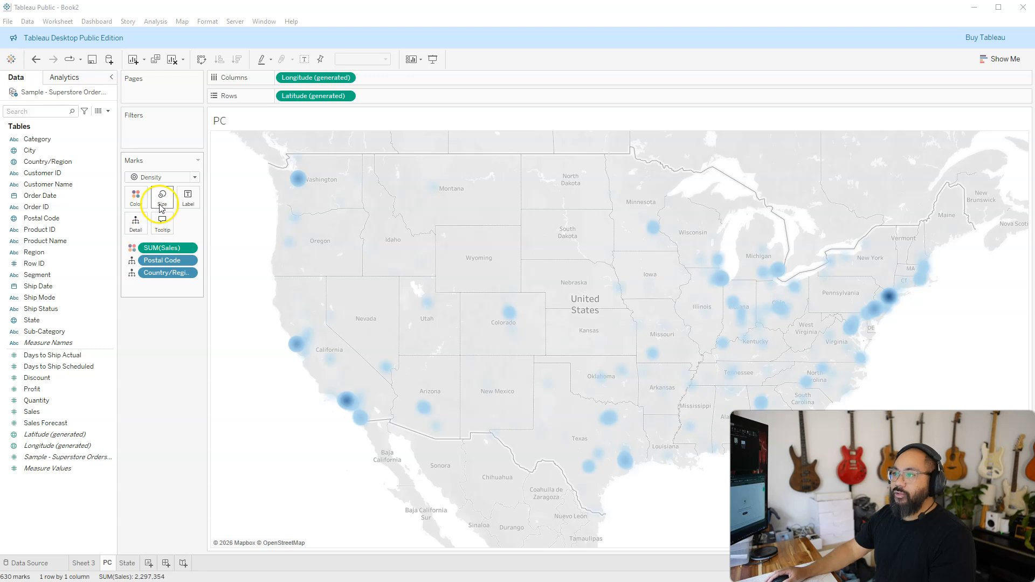
Step: Set the color palette of the density marks to Density Multi-color
click(138, 201)
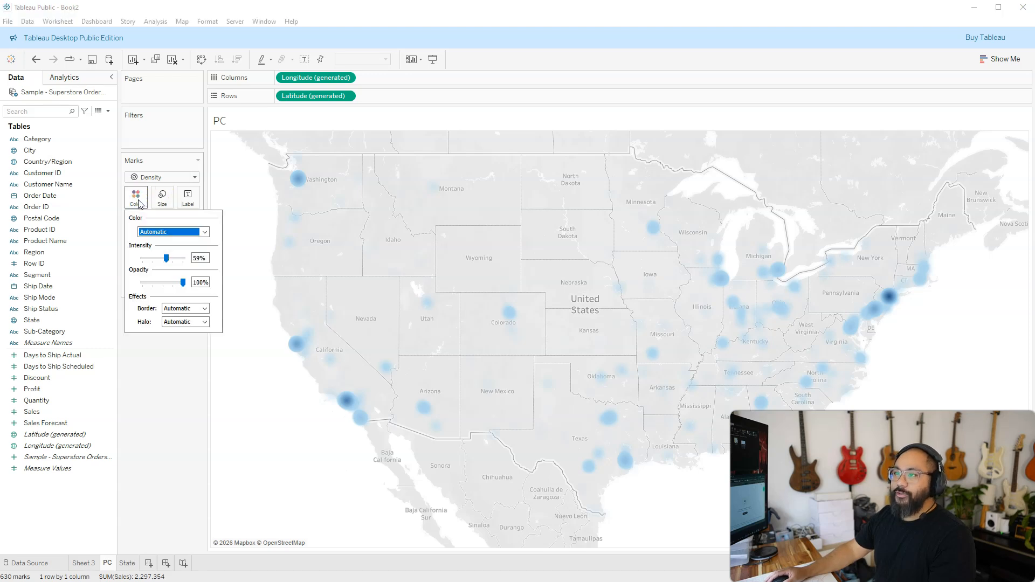
click(178, 231)
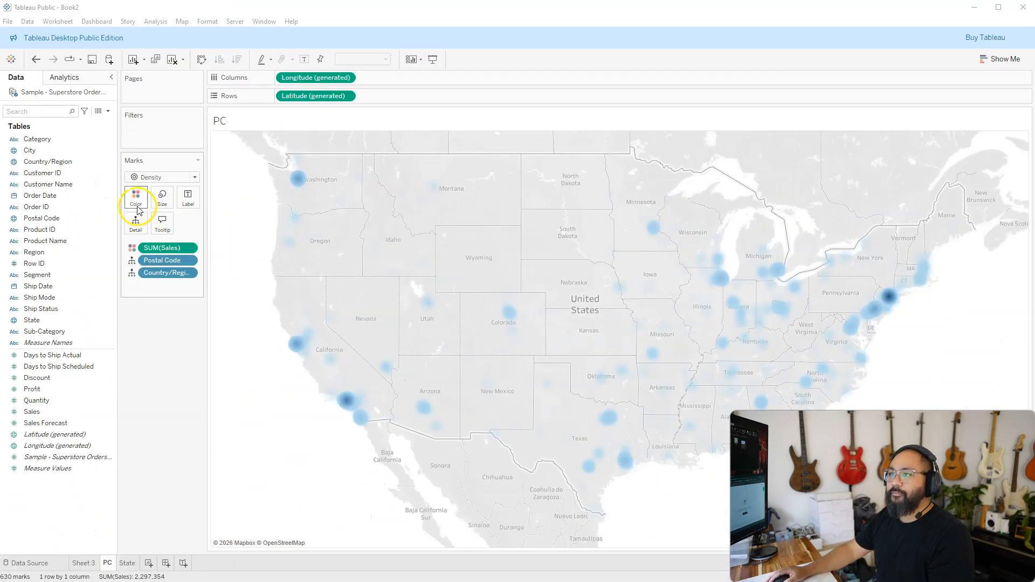
click(198, 171)
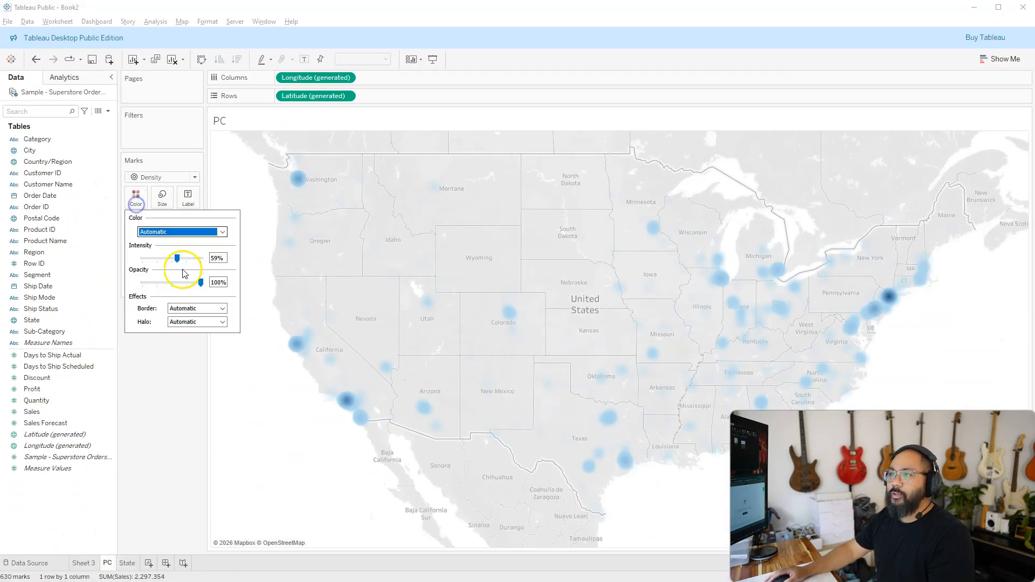
click(257, 213)
click(171, 284)
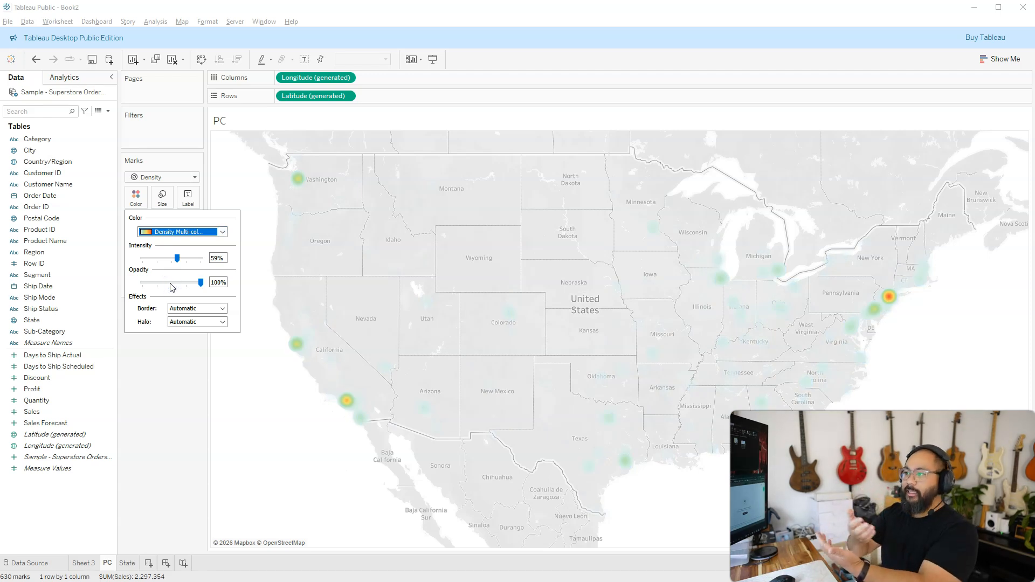
click(166, 402)
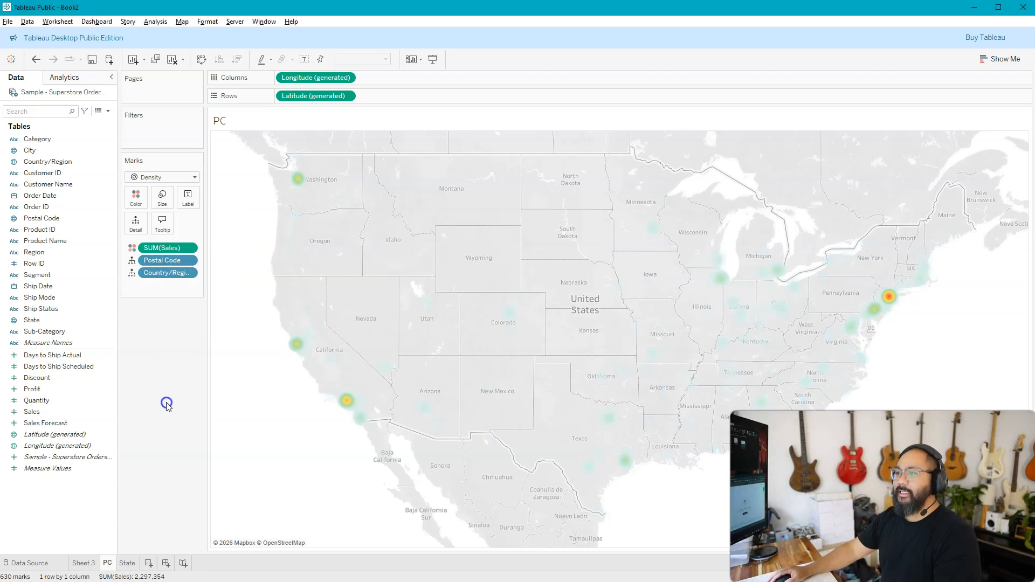
Step: Increase the size of the density marks so the sales hot spots cover a moderately larger area
mouse_move(888, 301)
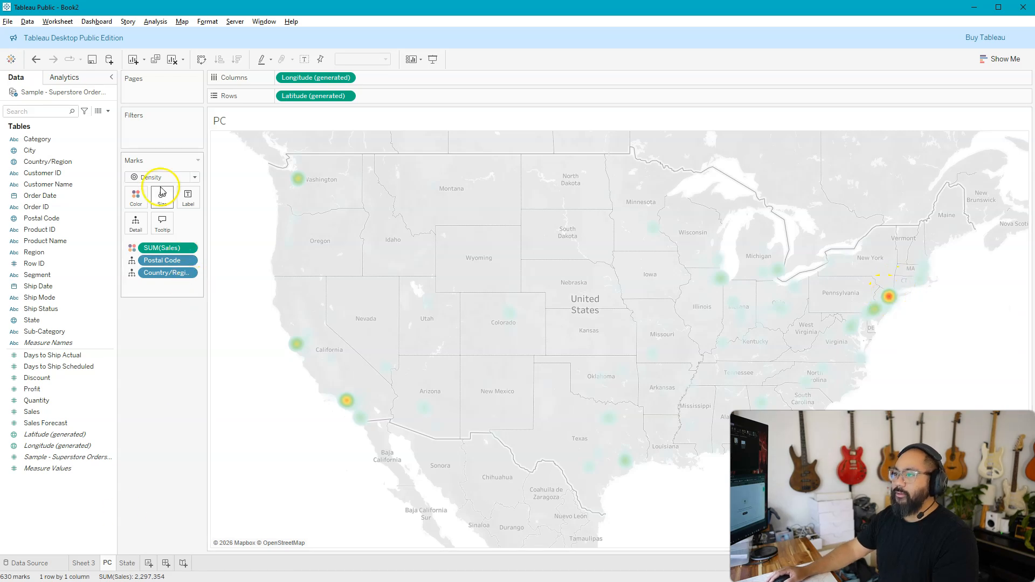
mouse_move(834, 301)
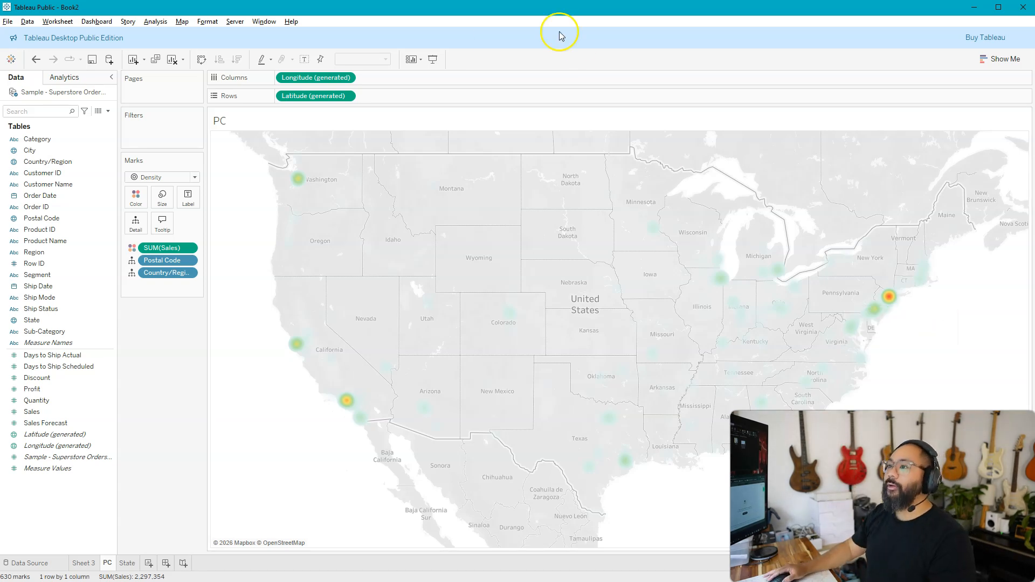
click(175, 205)
drag(204, 224, 212, 228)
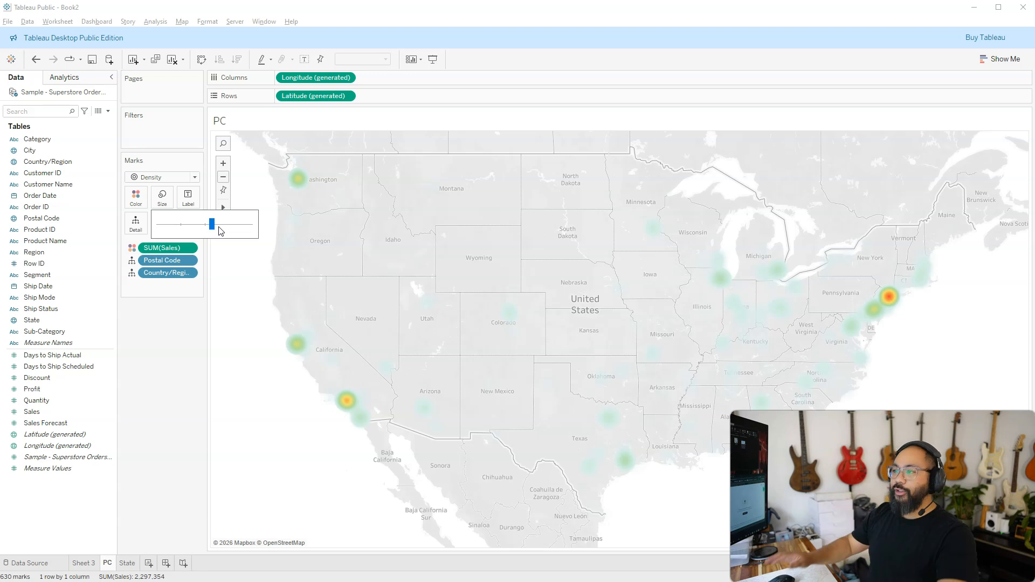
drag(220, 226, 243, 231)
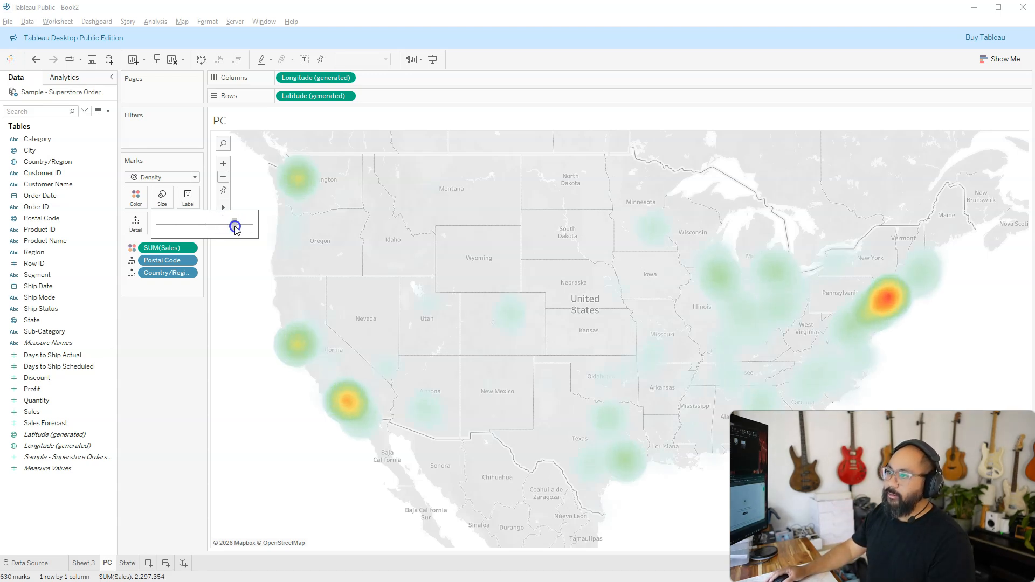
click(146, 374)
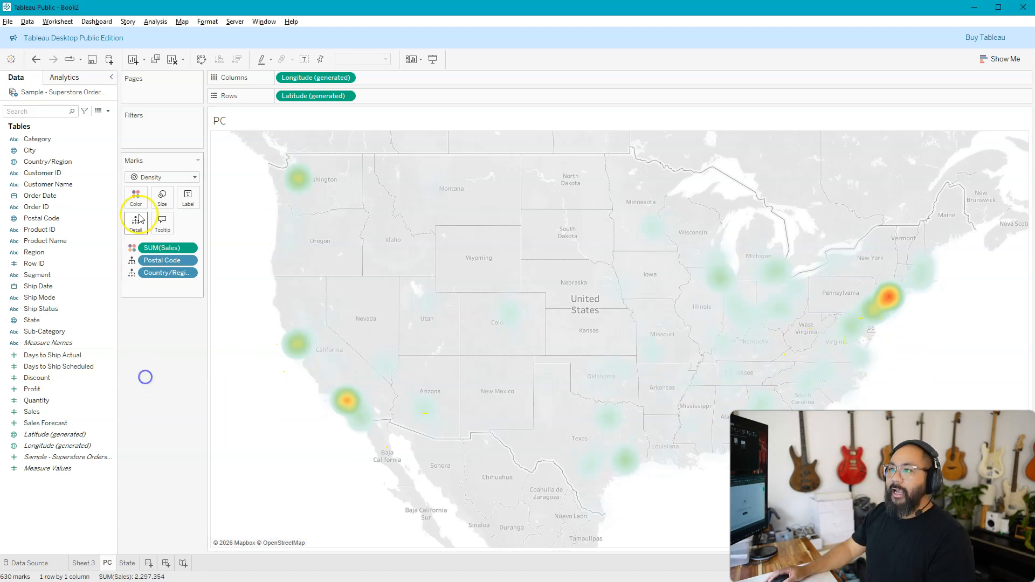
Step: Raise the intensity of the PC map's density marks to 88% and reduce their size slightly to tighten the hot spots
click(137, 199)
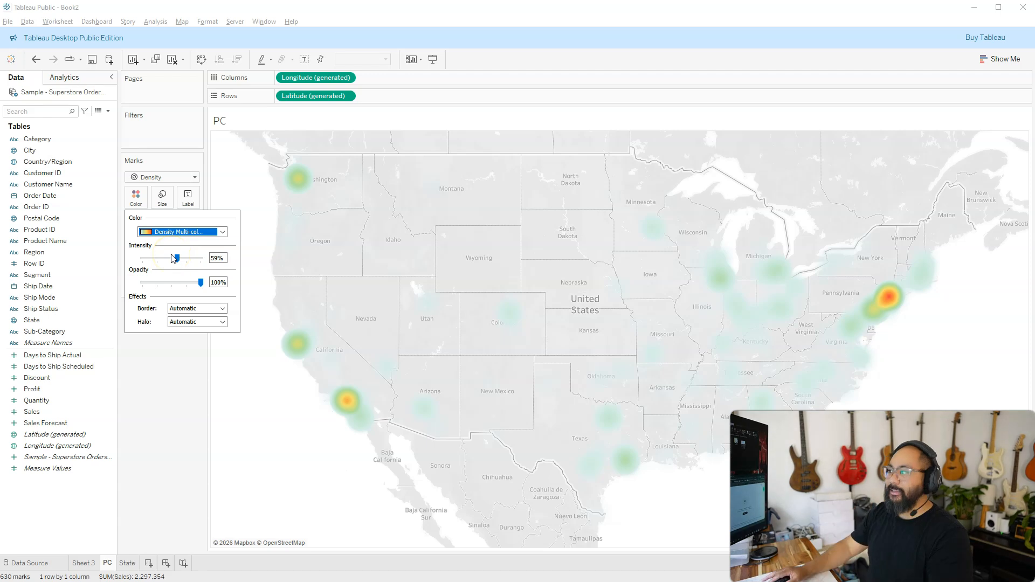
drag(178, 263, 180, 261)
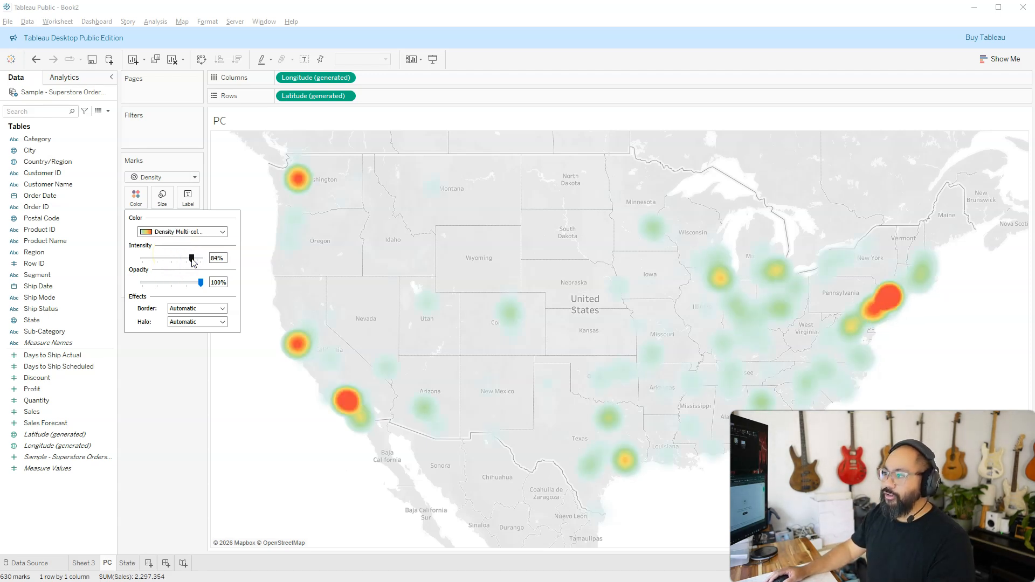
drag(195, 261, 196, 261)
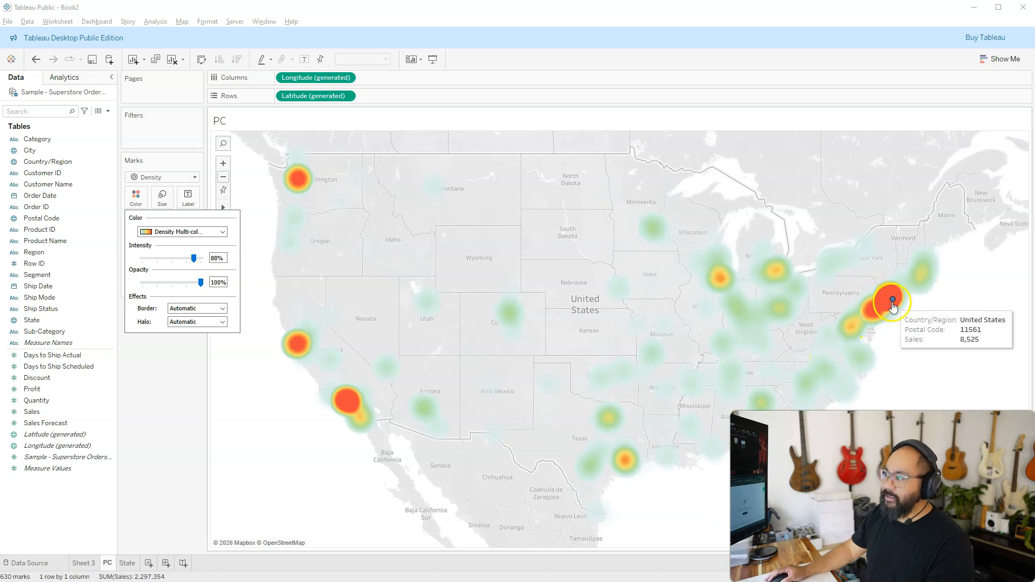
click(157, 418)
click(161, 198)
mouse_move(224, 224)
mouse_down()
mouse_move(200, 228)
mouse_move(212, 225)
mouse_up()
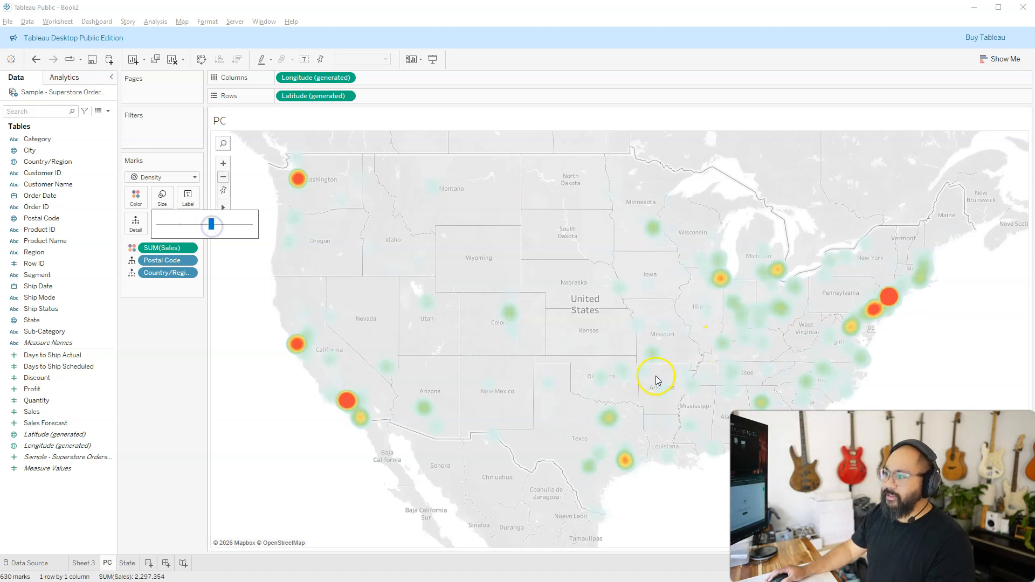
click(154, 419)
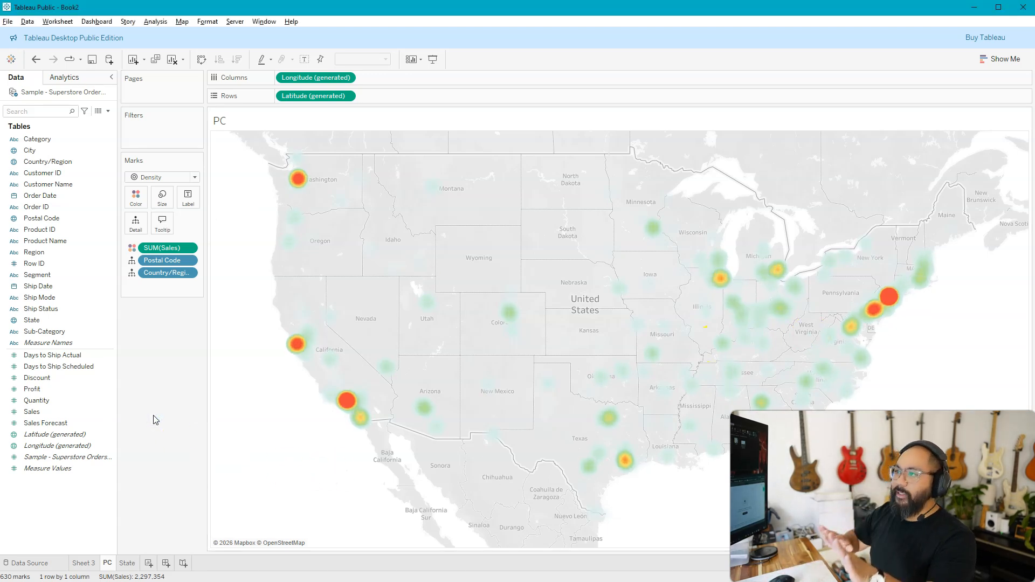
Step: Set the background style of the PC map to Dark and zoom out slightly to show the whole country
click(183, 22)
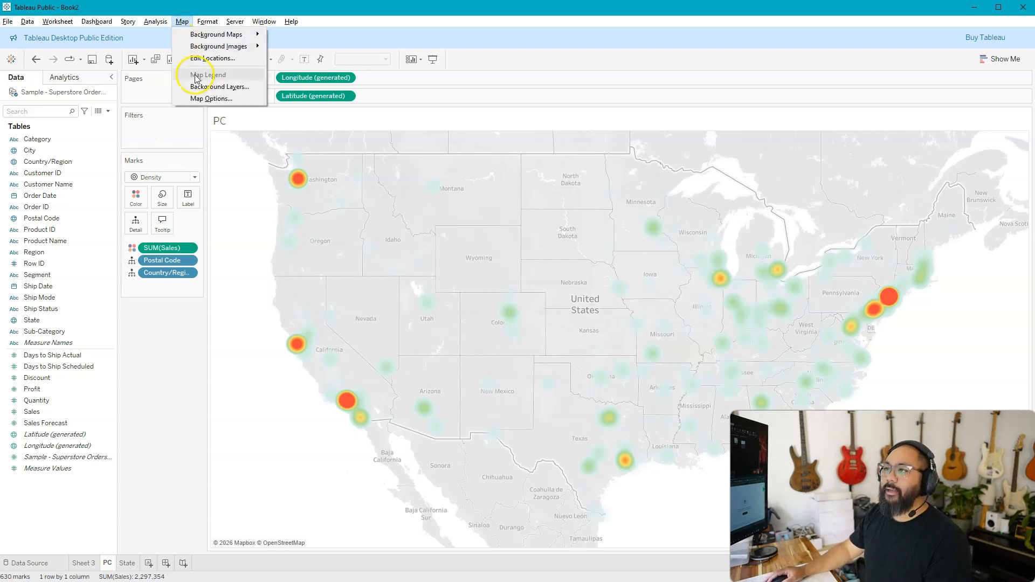
click(225, 88)
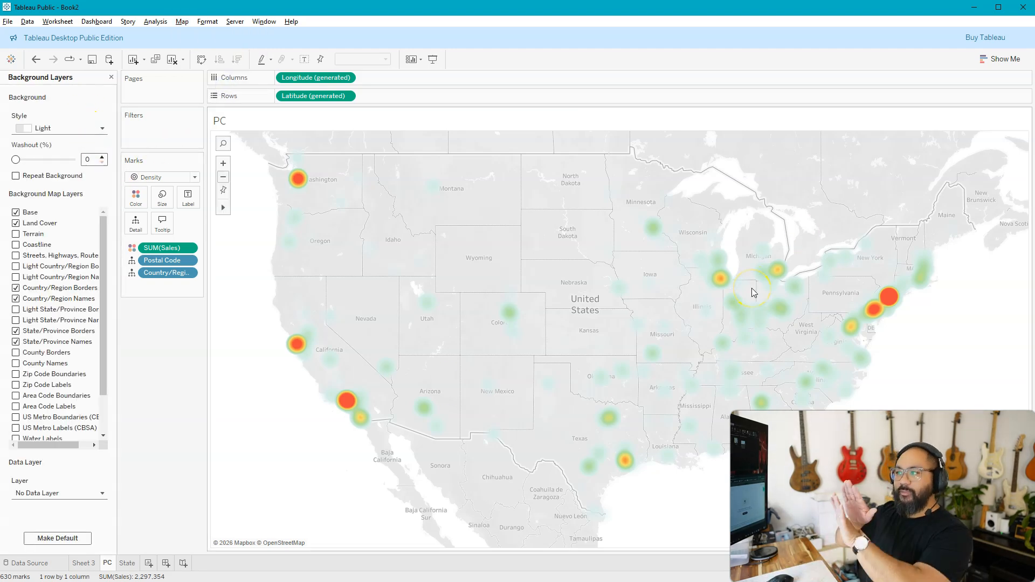
click(68, 131)
click(57, 170)
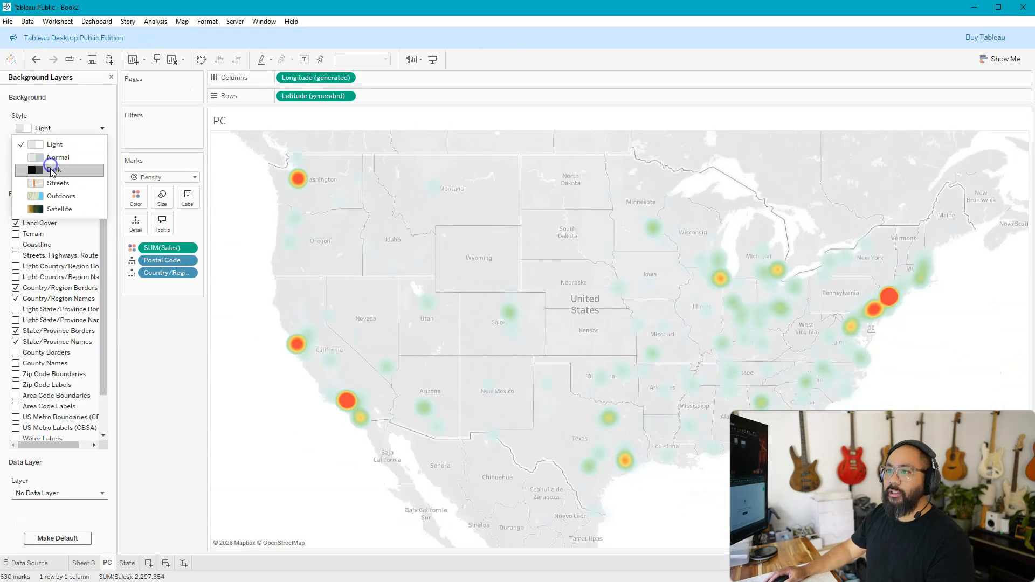
click(52, 170)
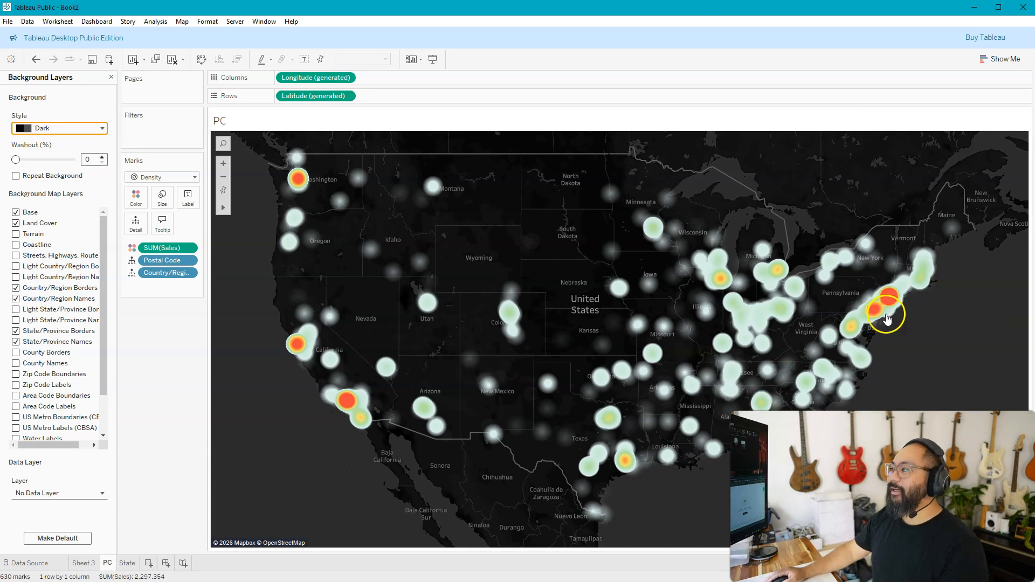
scroll(892, 302, down, 1)
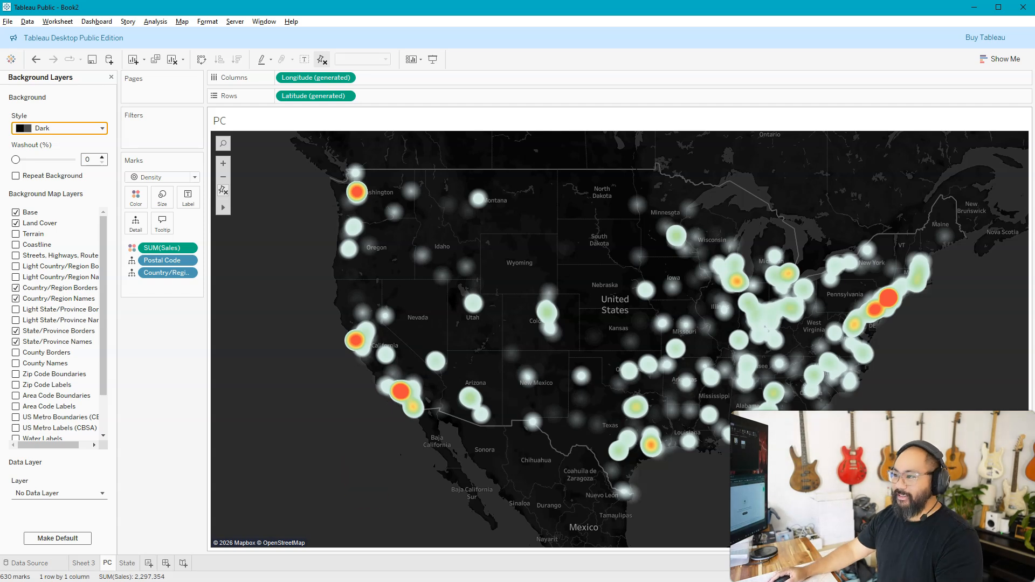
key(alt+Tab)
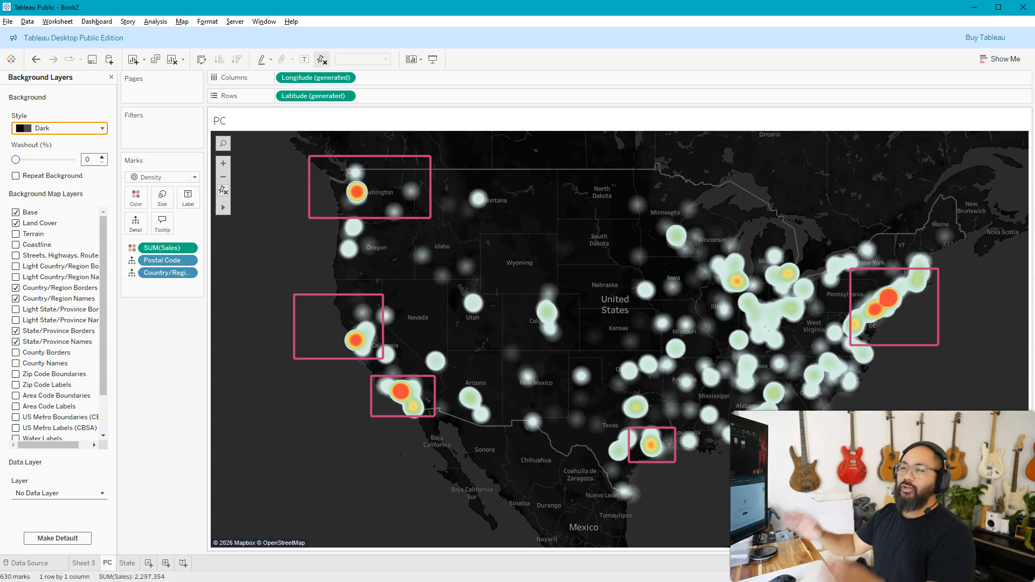
Step: Set the density marks' intensity to 83% and shrink the marks a little more on the dark PC map
click(137, 197)
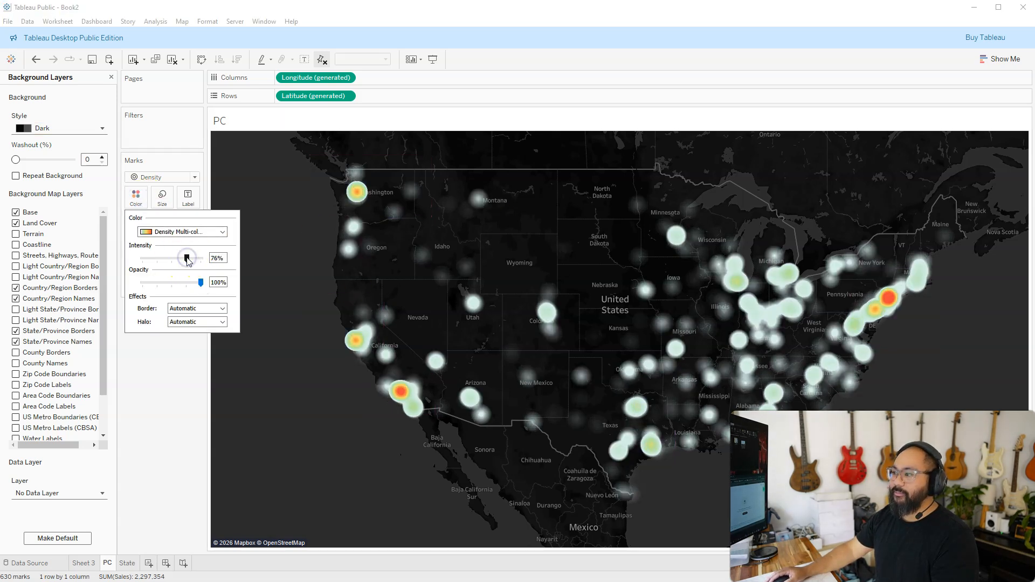
drag(180, 260, 178, 262)
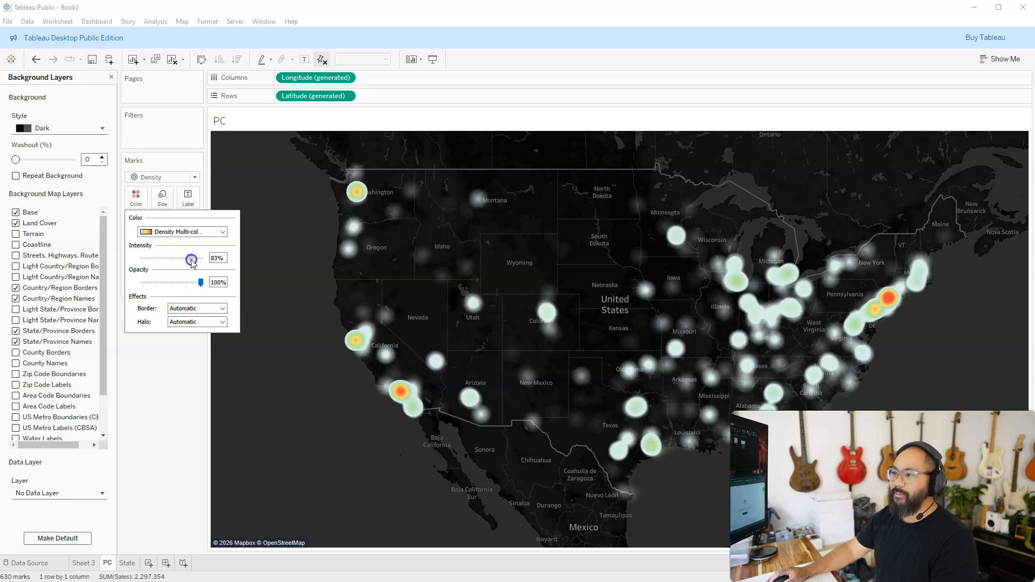
click(161, 197)
drag(209, 229, 200, 227)
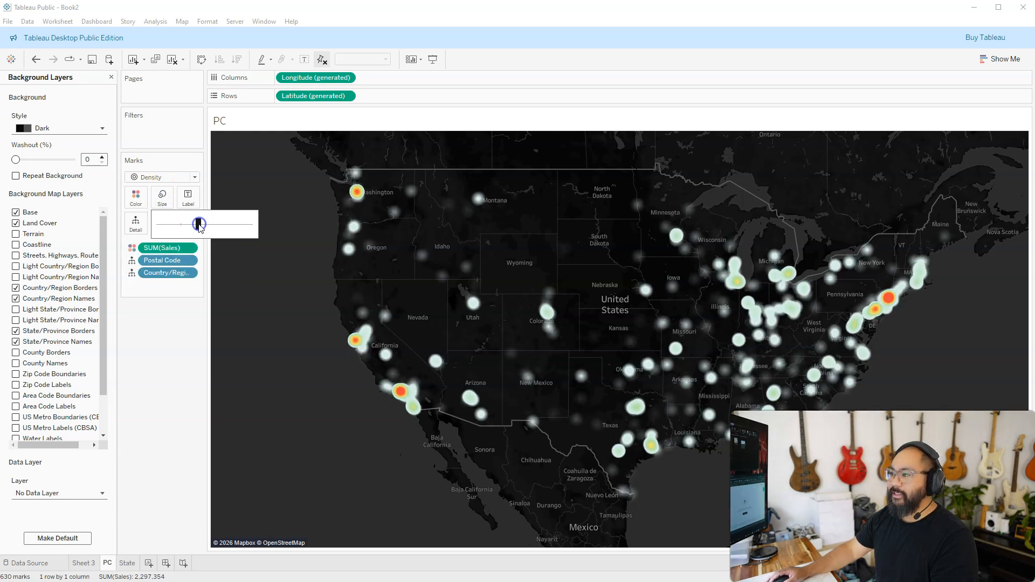
click(136, 196)
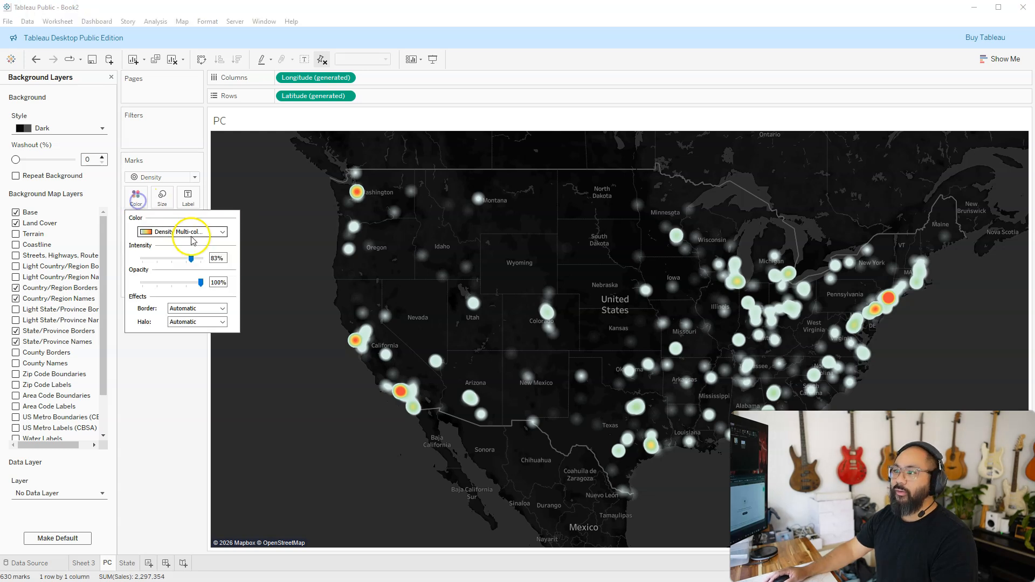
click(182, 428)
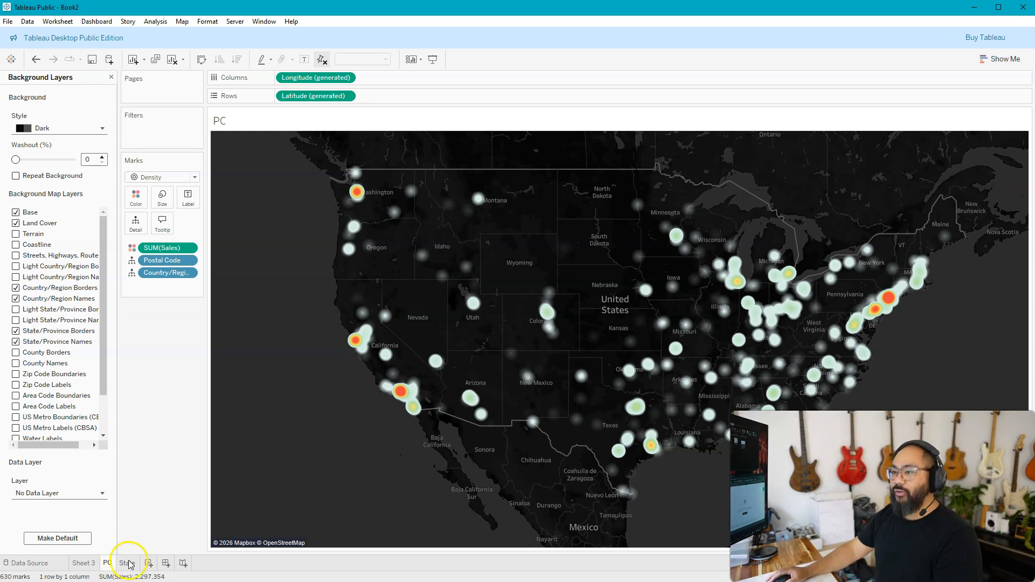
click(111, 77)
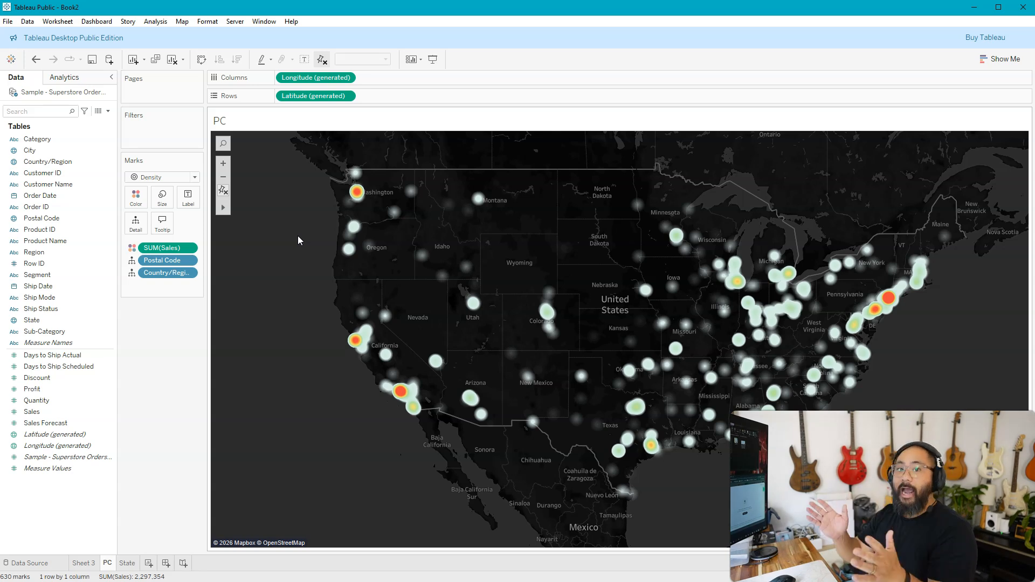
Step: On the State sheet, enlarge the circle marks to roughly three quarters of the available size range
click(127, 563)
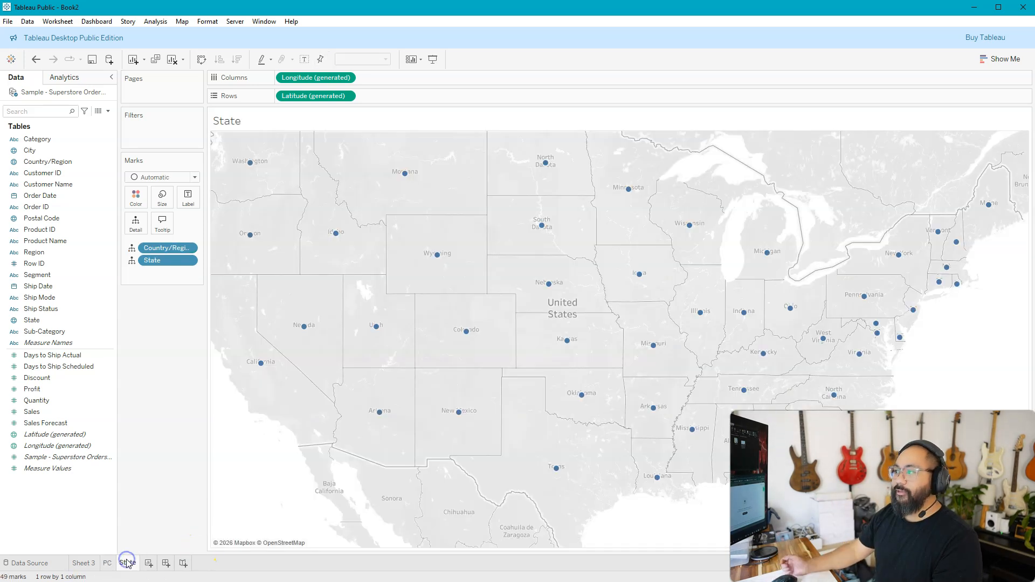
click(162, 198)
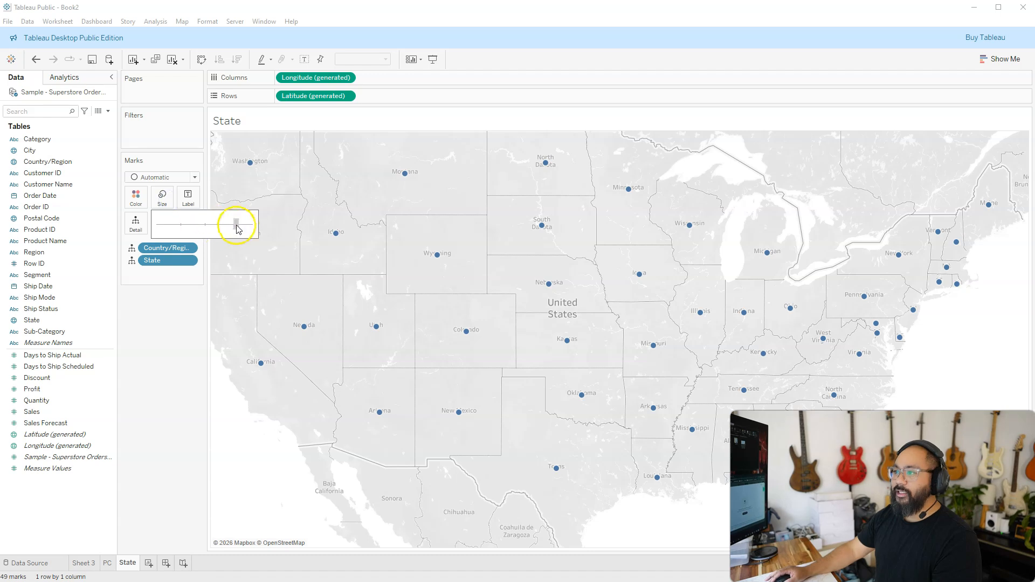
drag(237, 229, 238, 229)
click(230, 227)
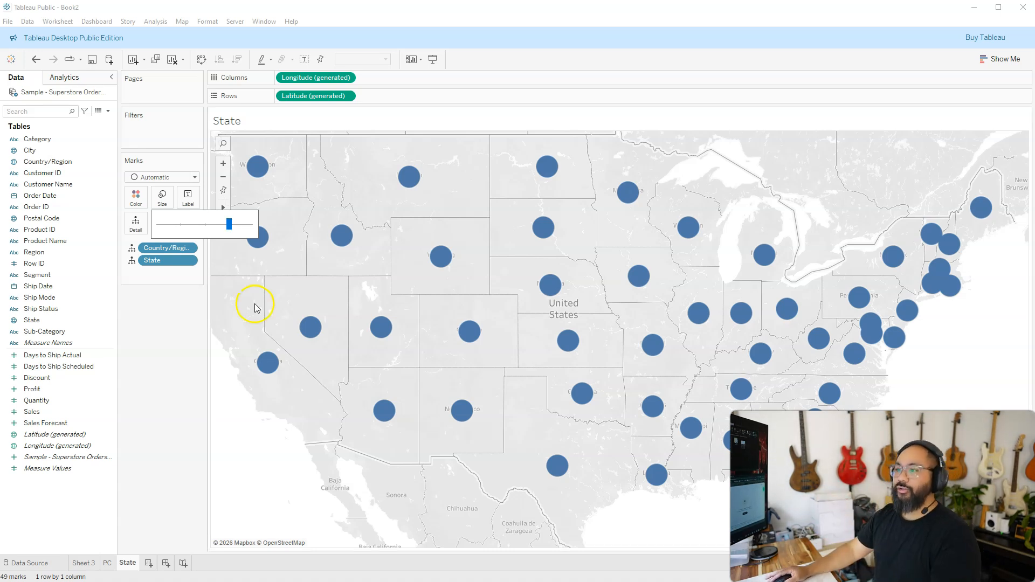
click(173, 429)
Step: Color the State map by the Sales measure
click(68, 412)
mouse_move(69, 412)
mouse_down()
mouse_move(146, 229)
mouse_move(137, 200)
mouse_up()
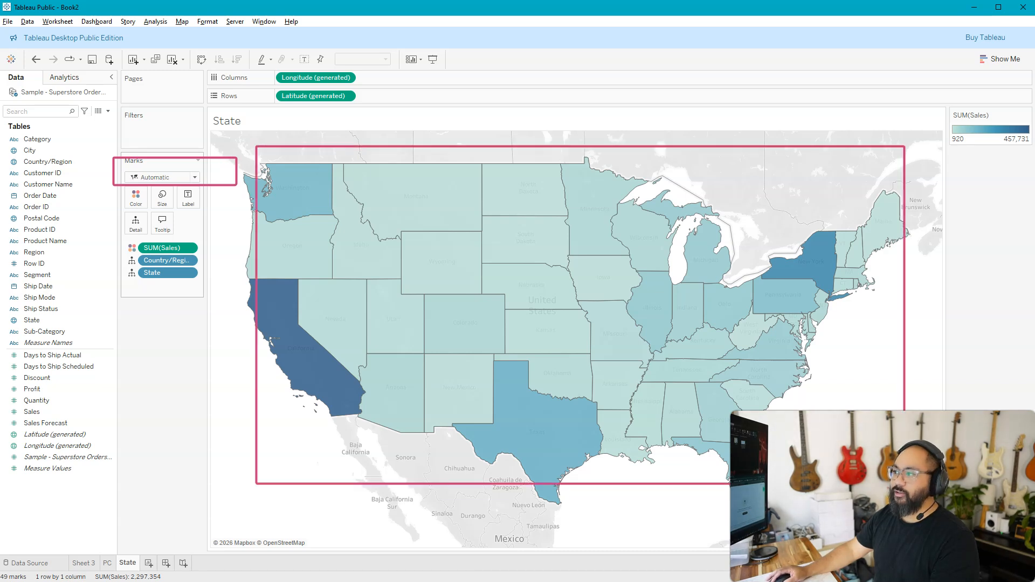
Step: Change the State map's mark type to Circle and size the circles by Sales
click(194, 177)
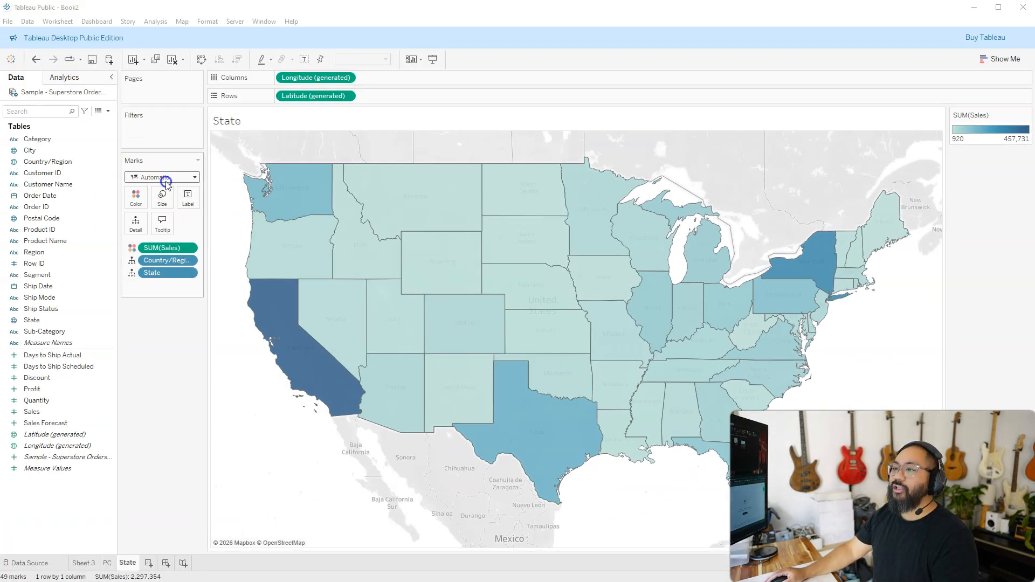
click(166, 177)
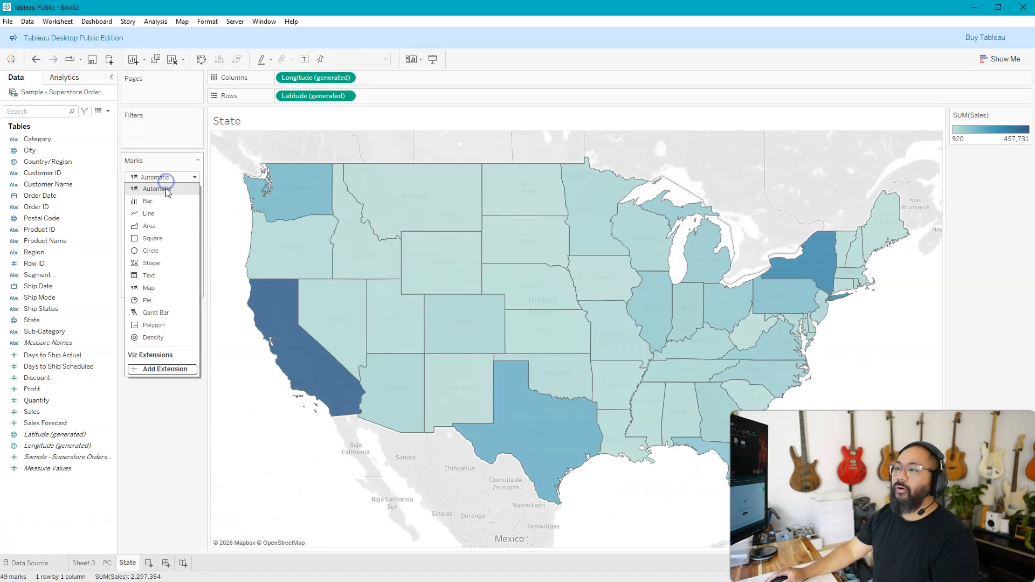
click(152, 250)
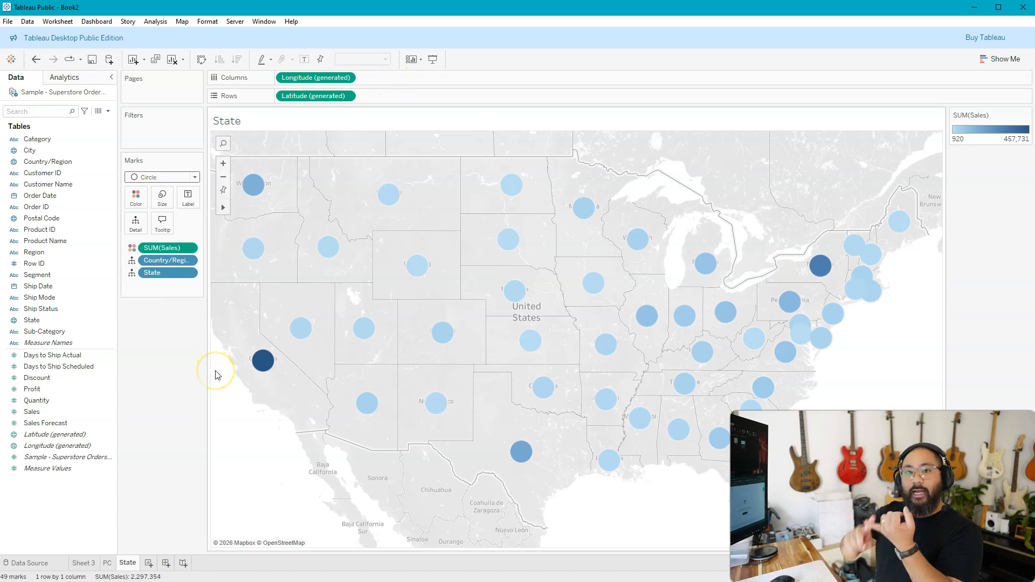
drag(33, 411, 163, 198)
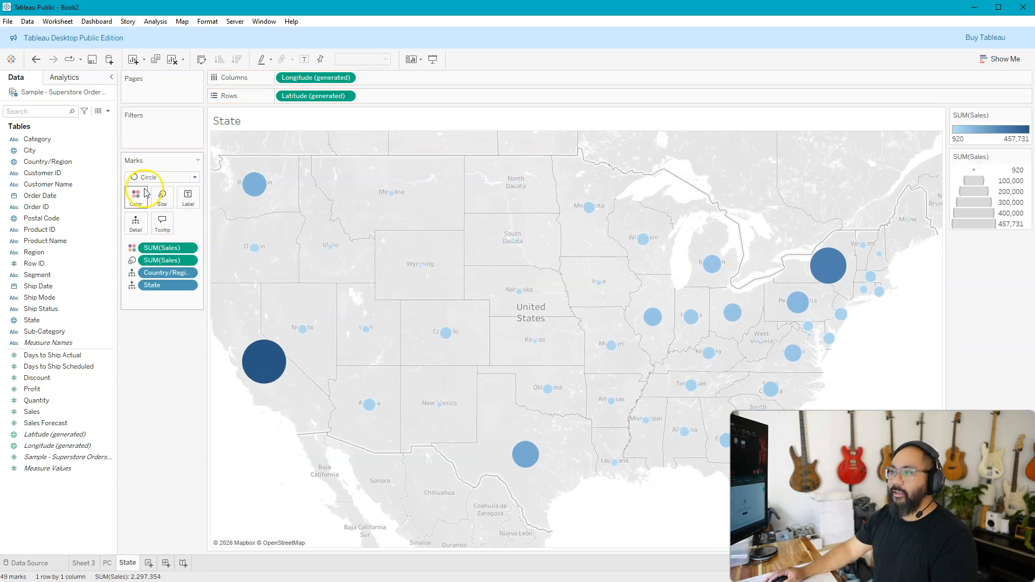
Step: Try the Dark background style on the State map, and settle on the Normal style
click(182, 21)
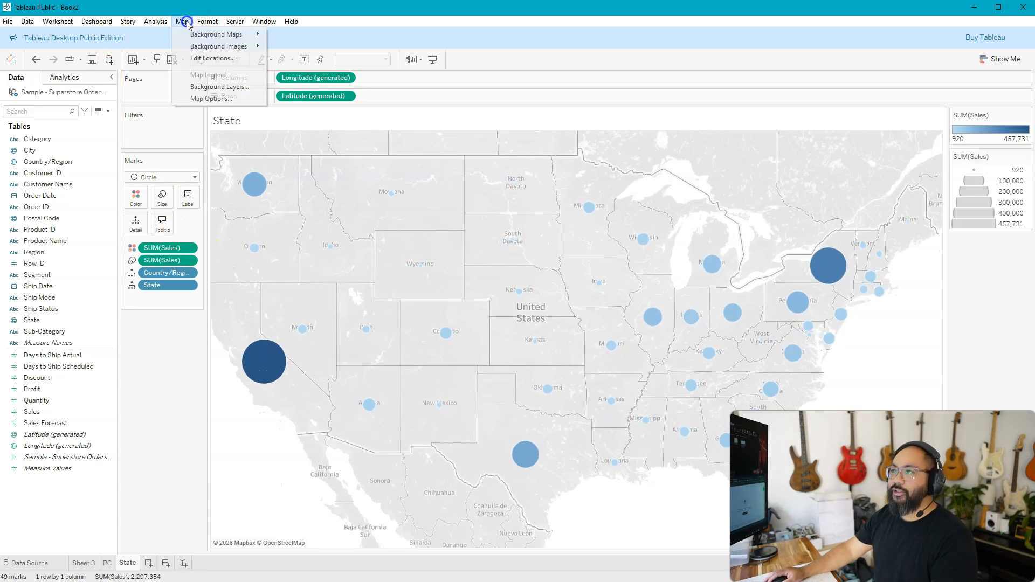
click(209, 76)
click(65, 128)
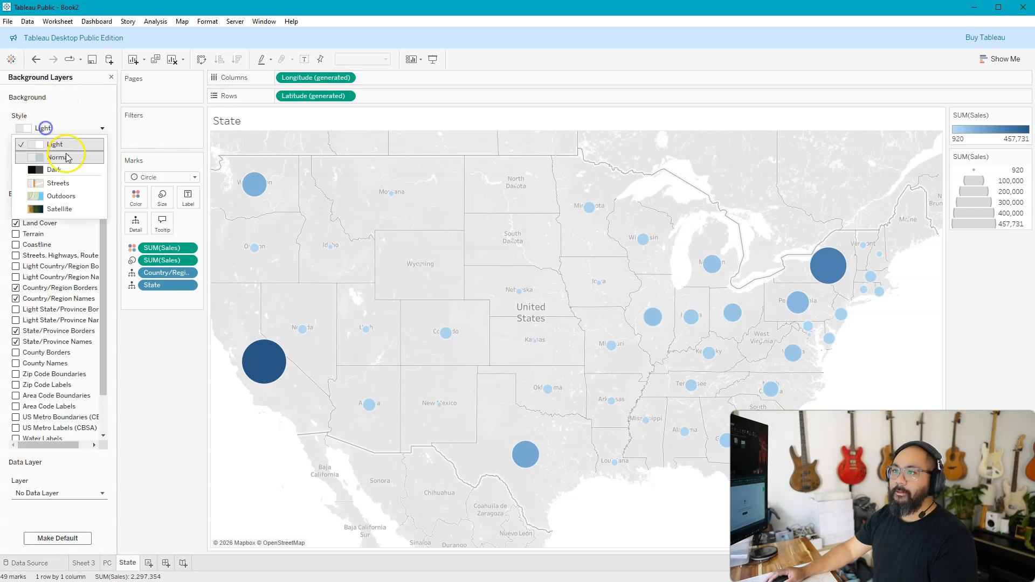
click(59, 170)
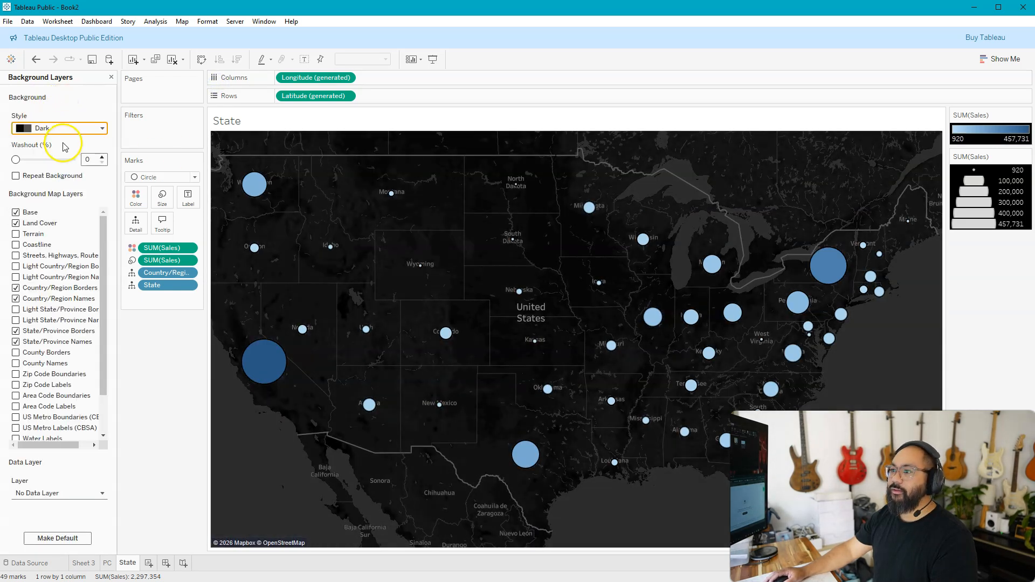
click(62, 129)
click(62, 154)
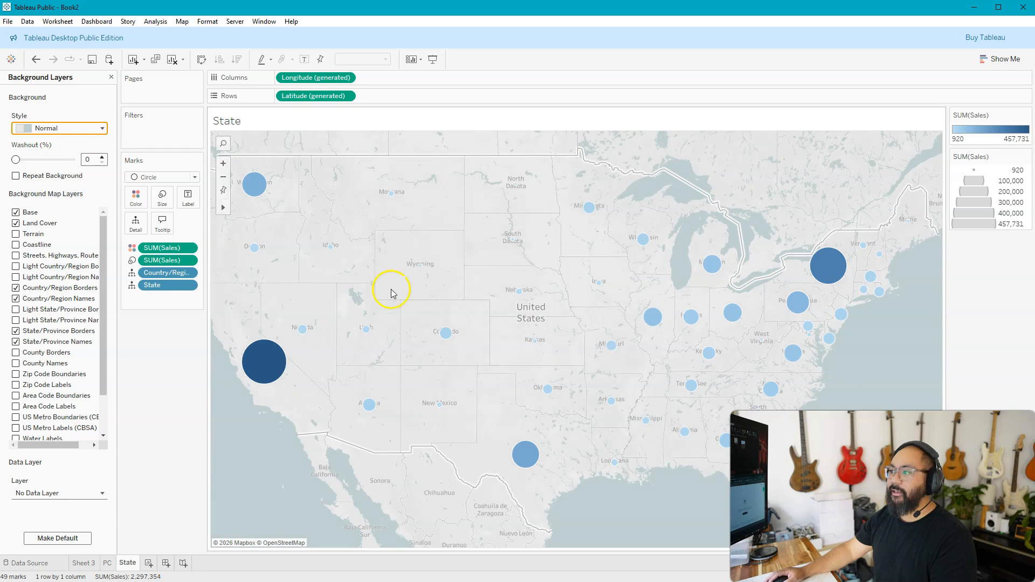
Step: Set the Sales color palette of the State map's circles to Red and close the background layer settings
click(131, 200)
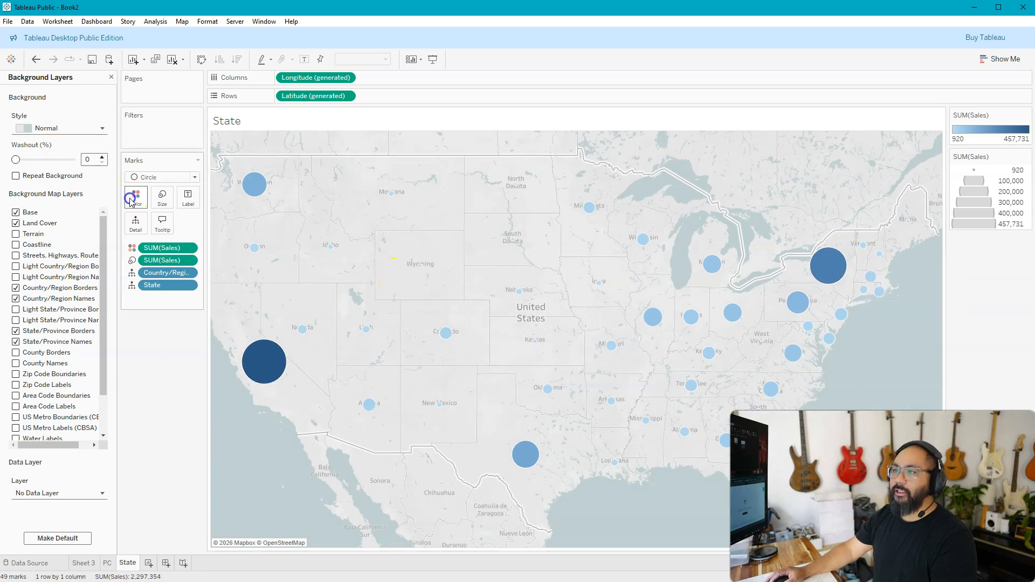
click(173, 232)
click(474, 250)
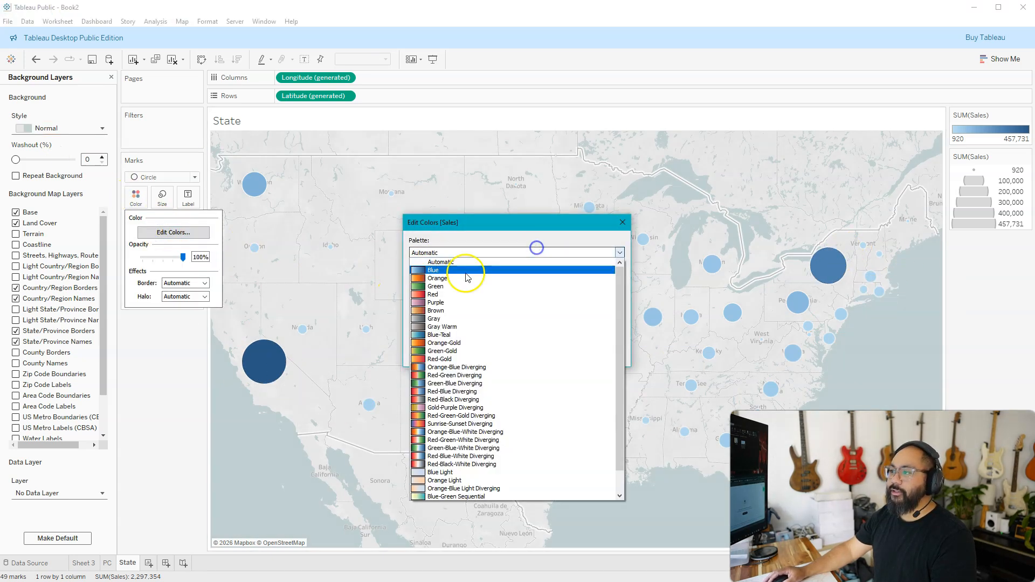
click(453, 294)
click(604, 355)
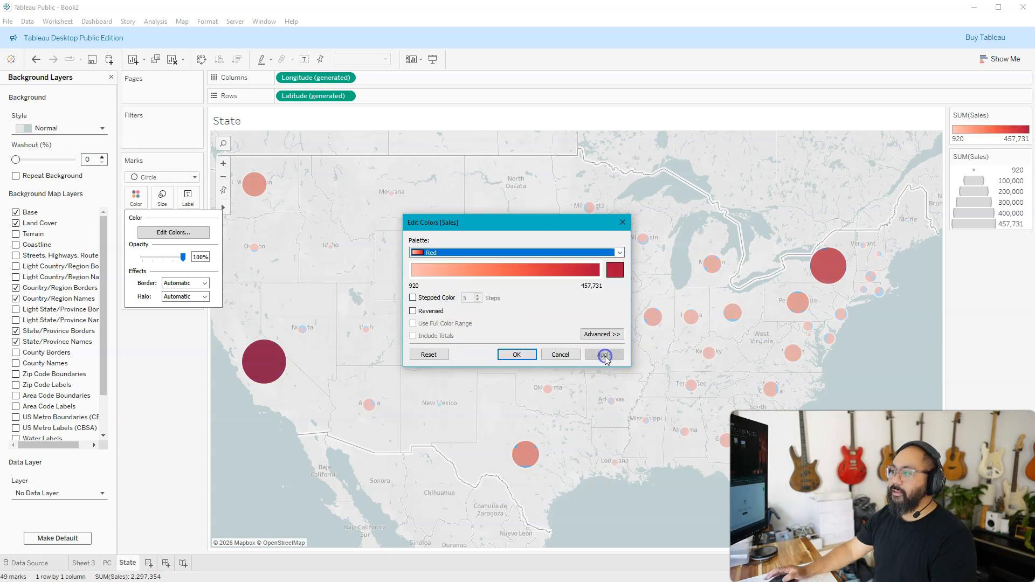
click(507, 356)
click(208, 404)
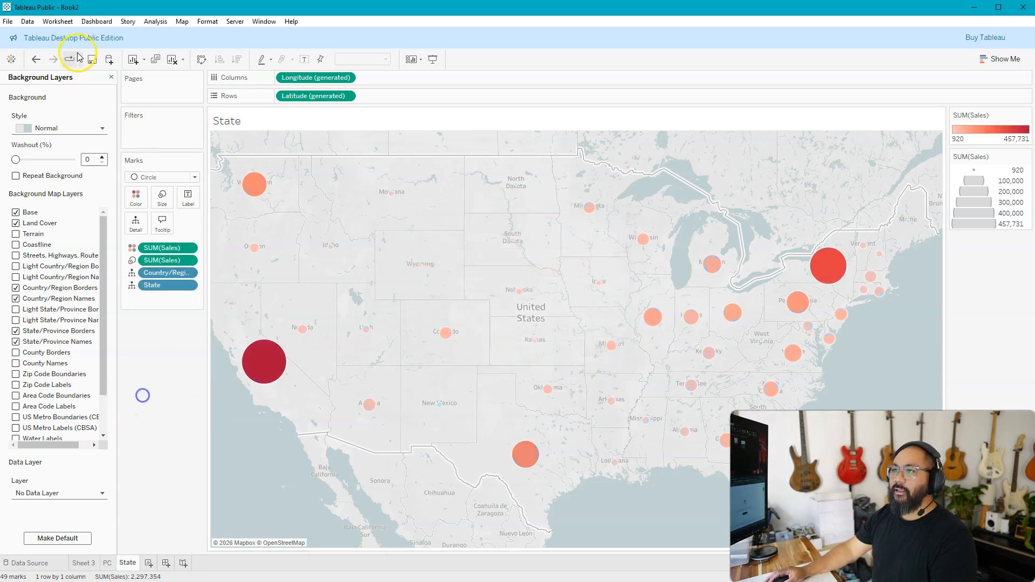
click(111, 77)
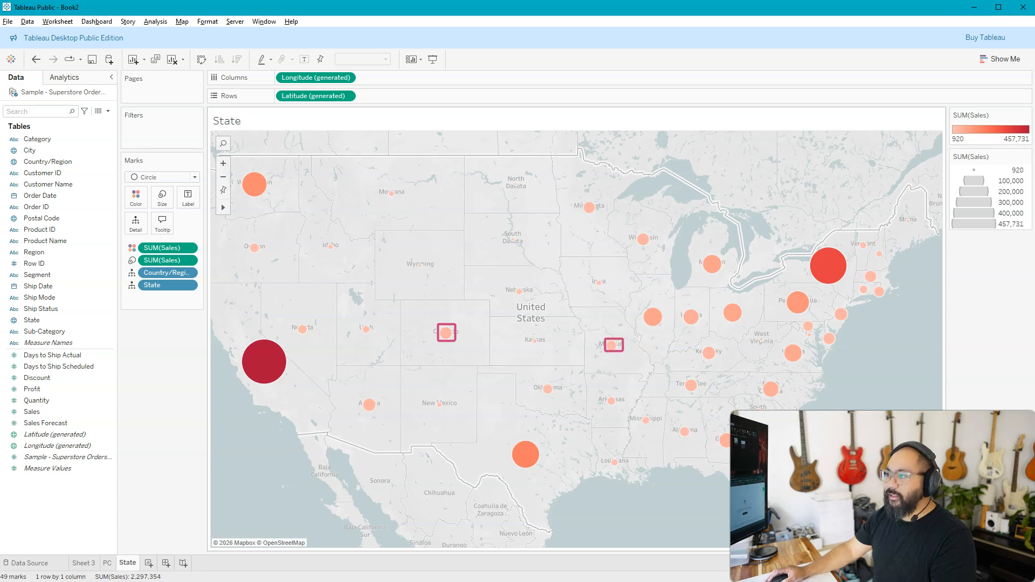
key(Escape)
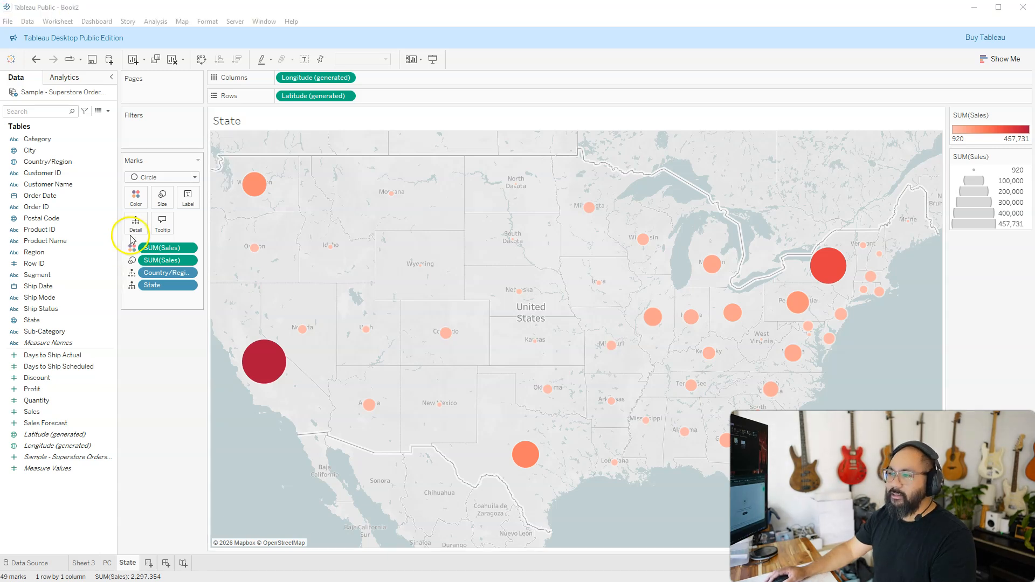
Step: Give the State map's circles a border, trying black and settling on gray
click(136, 200)
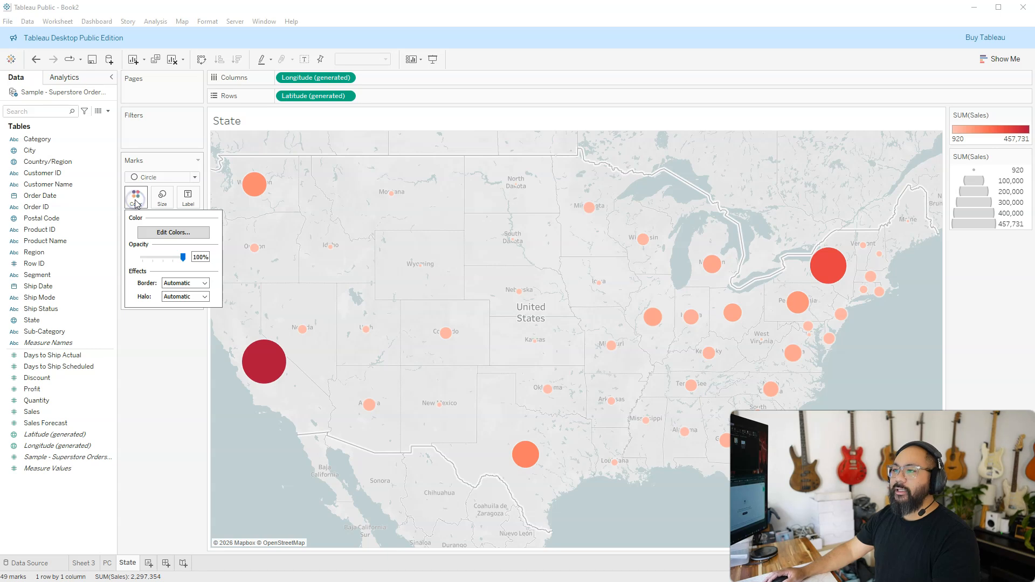
click(205, 283)
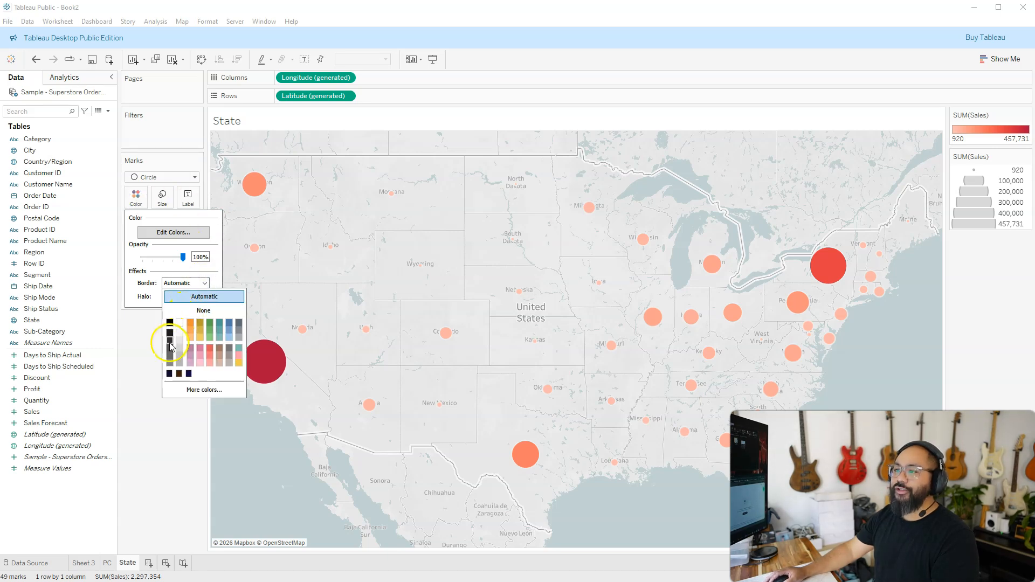
click(170, 323)
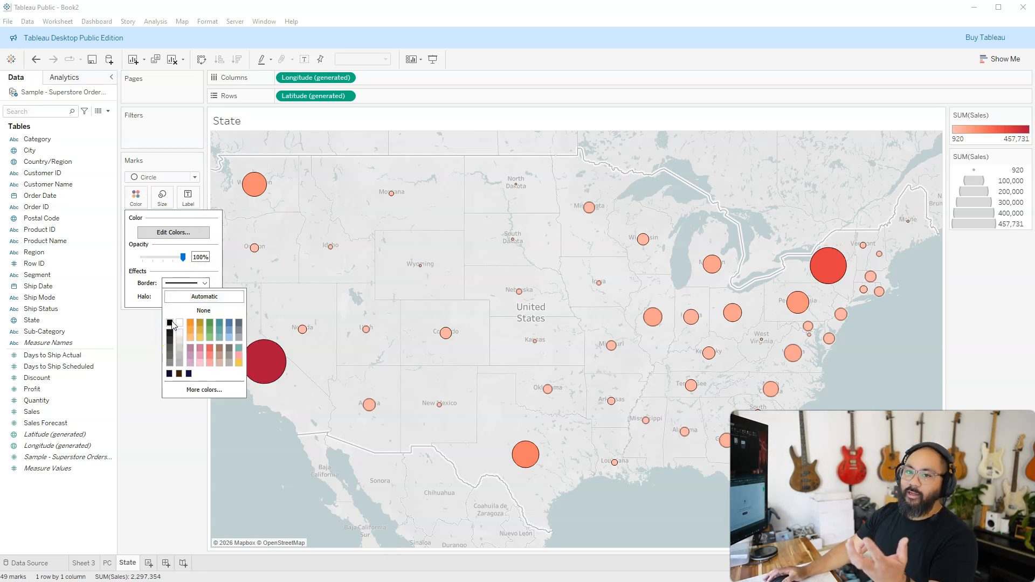
click(169, 360)
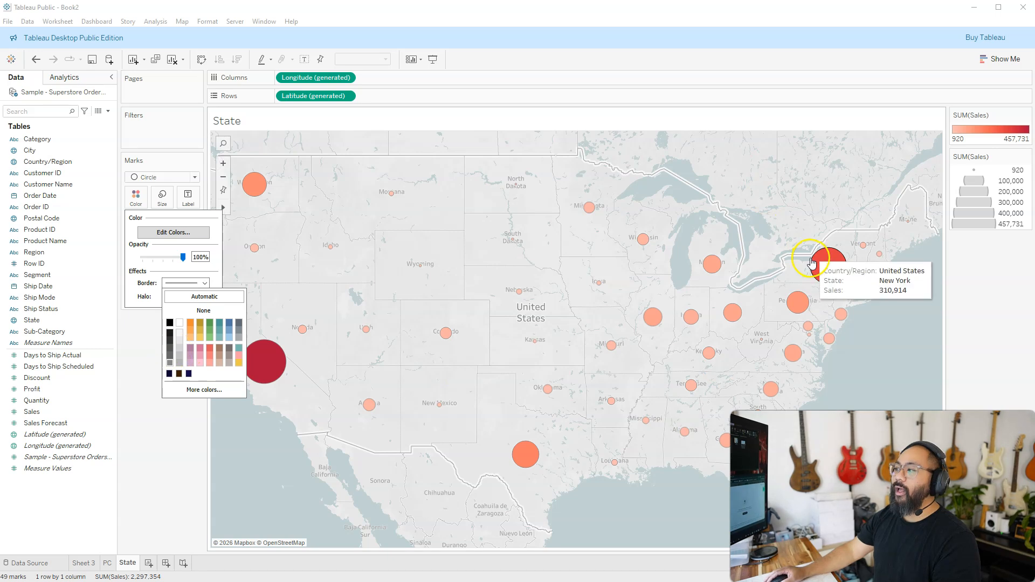
click(146, 472)
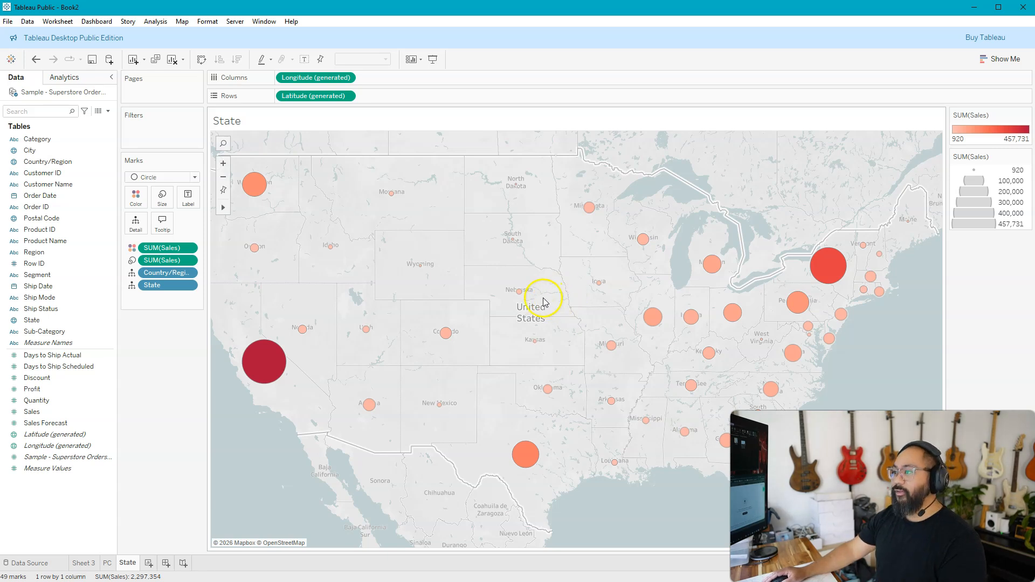
Step: Annotate the California circle with its country, state and sales, and place the note in the ocean southwest of it
scroll(543, 301, down, 2)
scroll(527, 312, down, 1)
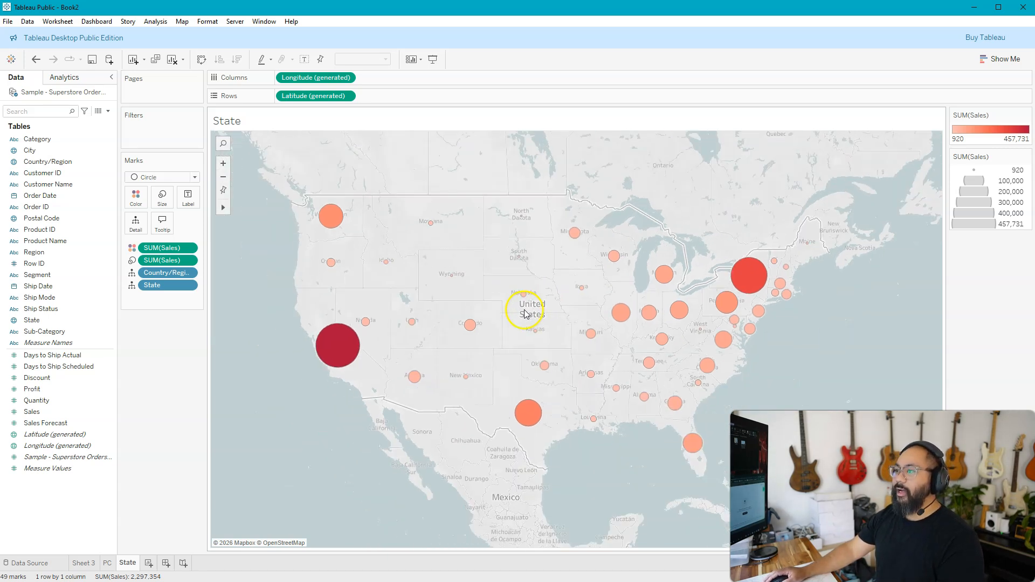
drag(504, 300, 546, 291)
drag(449, 416, 606, 530)
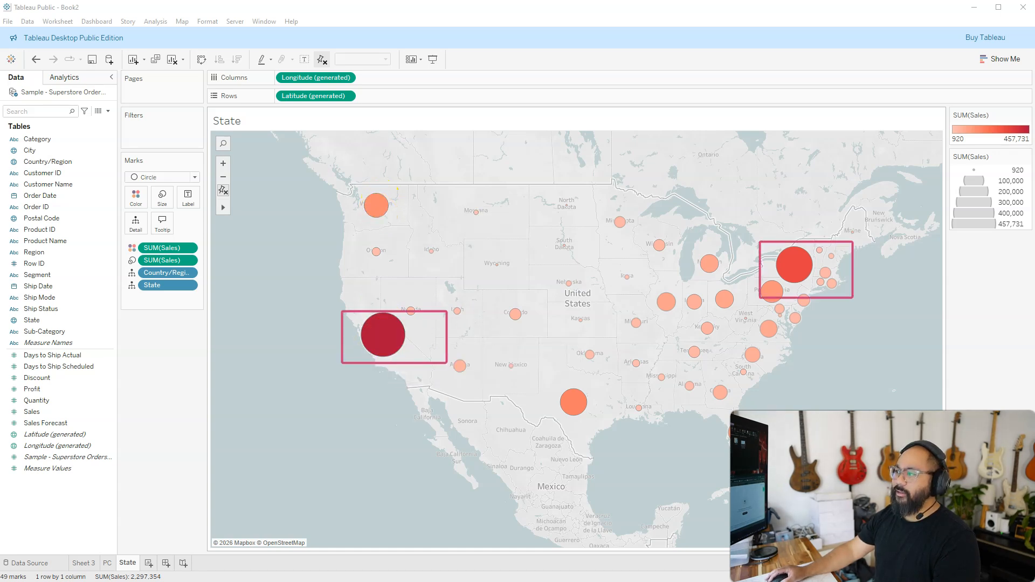
right_click(380, 339)
mouse_move(415, 412)
click(511, 413)
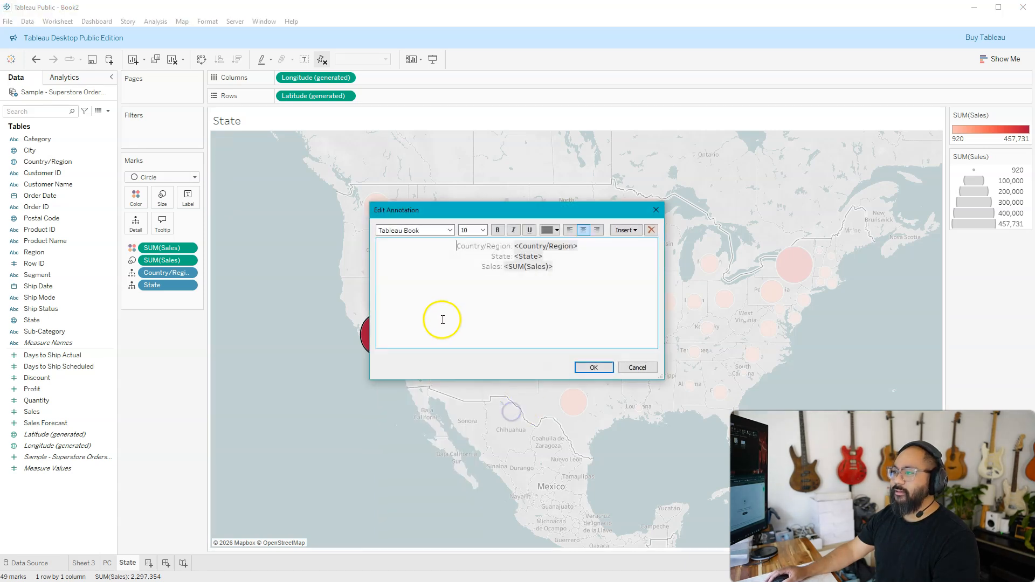
click(603, 370)
drag(490, 319, 257, 448)
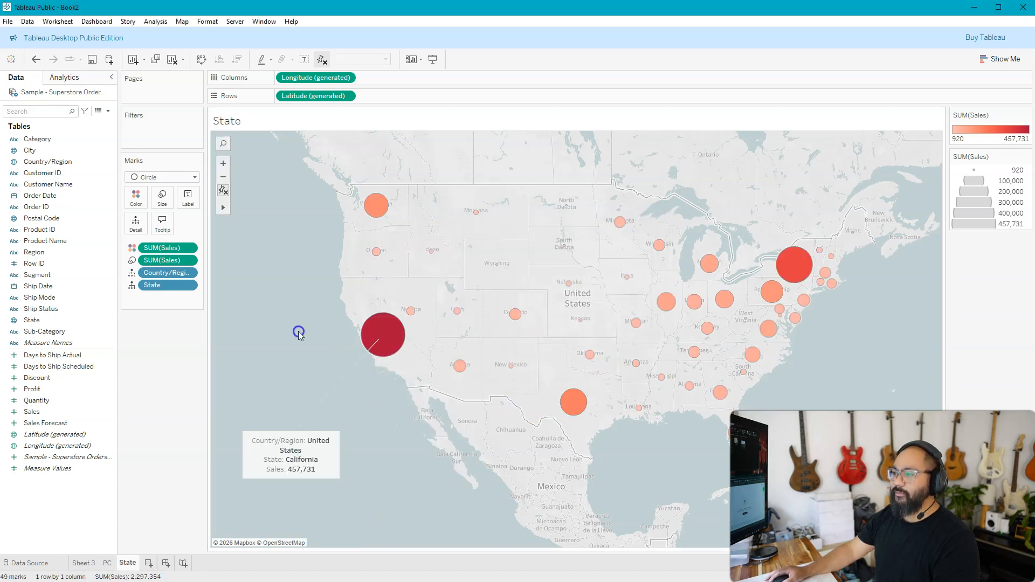
Step: Annotate the New York circle with its country, state and sales, and place the note in the Atlantic southeast of it
right_click(793, 265)
click(839, 342)
click(917, 342)
click(595, 364)
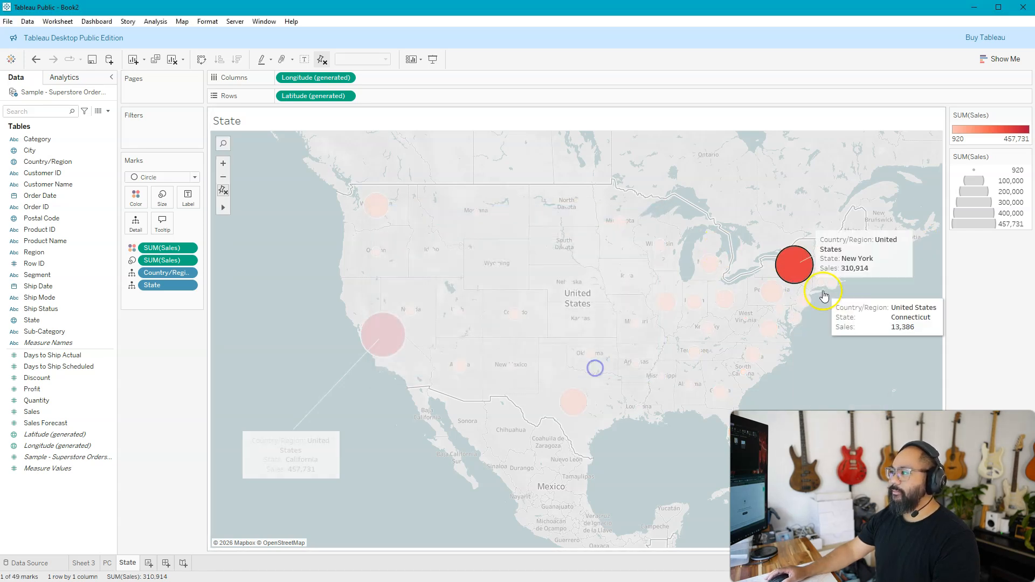
click(855, 191)
mouse_move(843, 245)
mouse_down()
mouse_move(862, 370)
mouse_move(873, 308)
mouse_up()
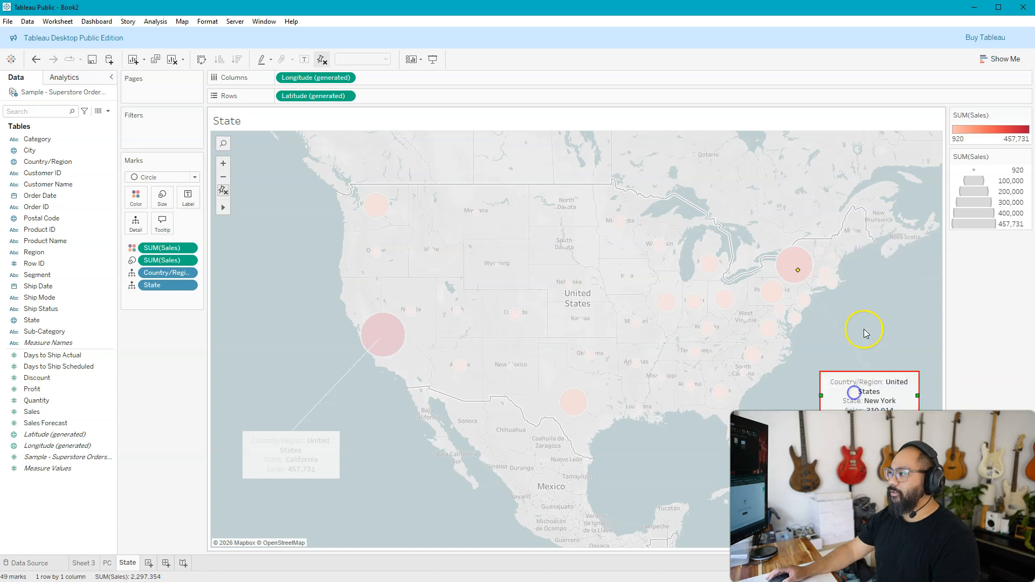
Step: Format the leader lines of the California and New York annotations in red
right_click(295, 452)
click(317, 473)
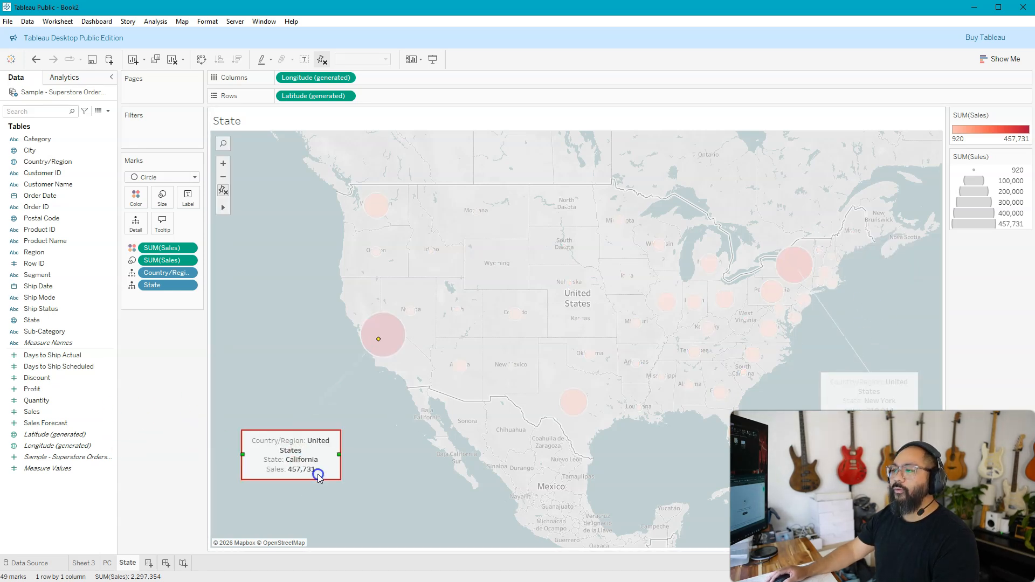
click(80, 193)
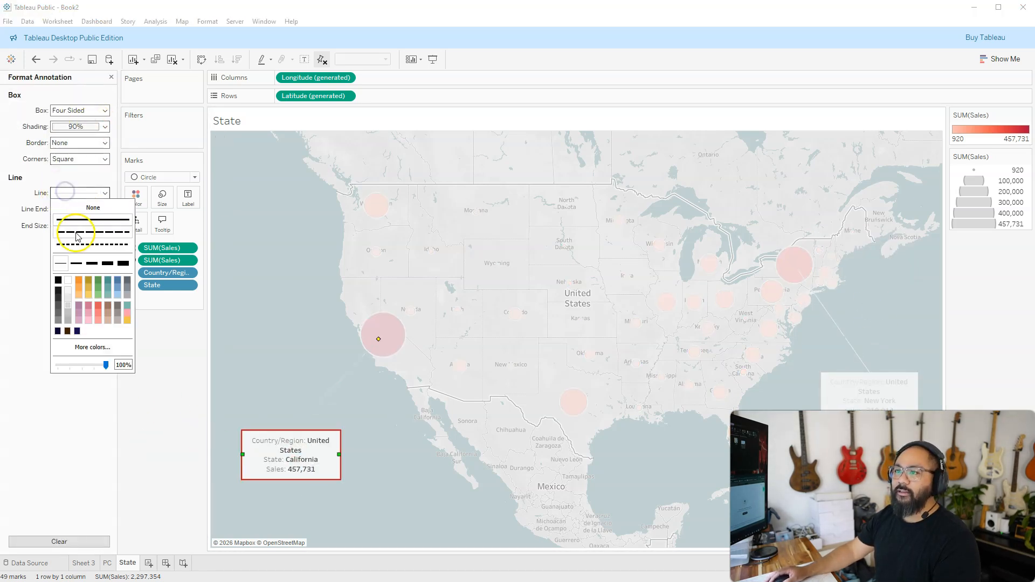
click(98, 308)
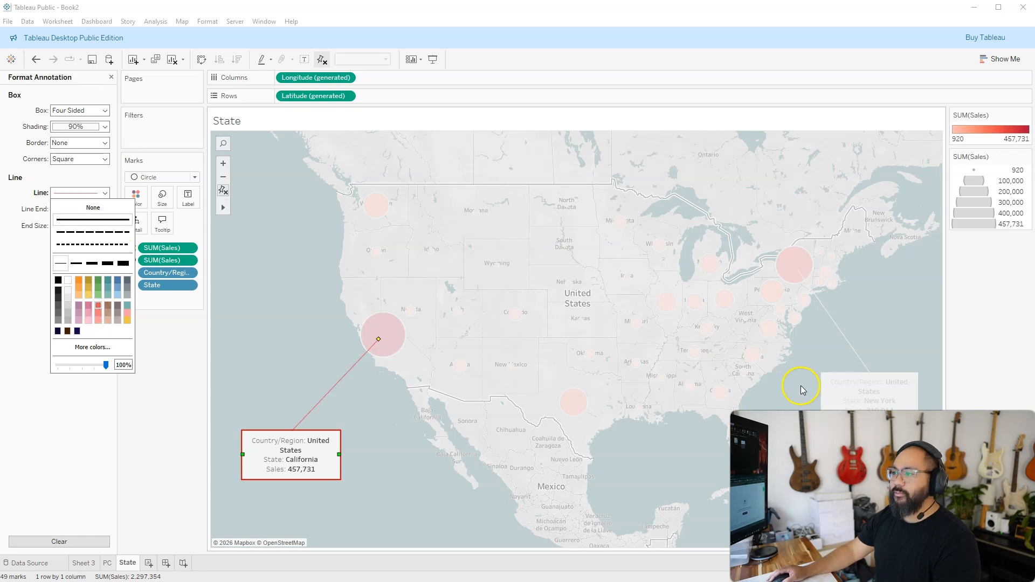
click(875, 402)
click(68, 193)
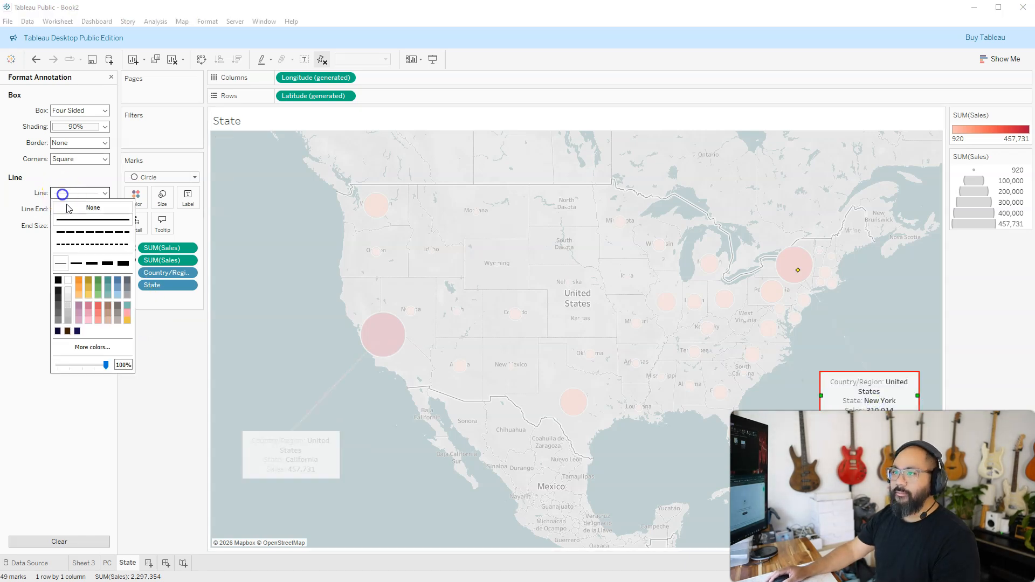
click(101, 306)
click(326, 329)
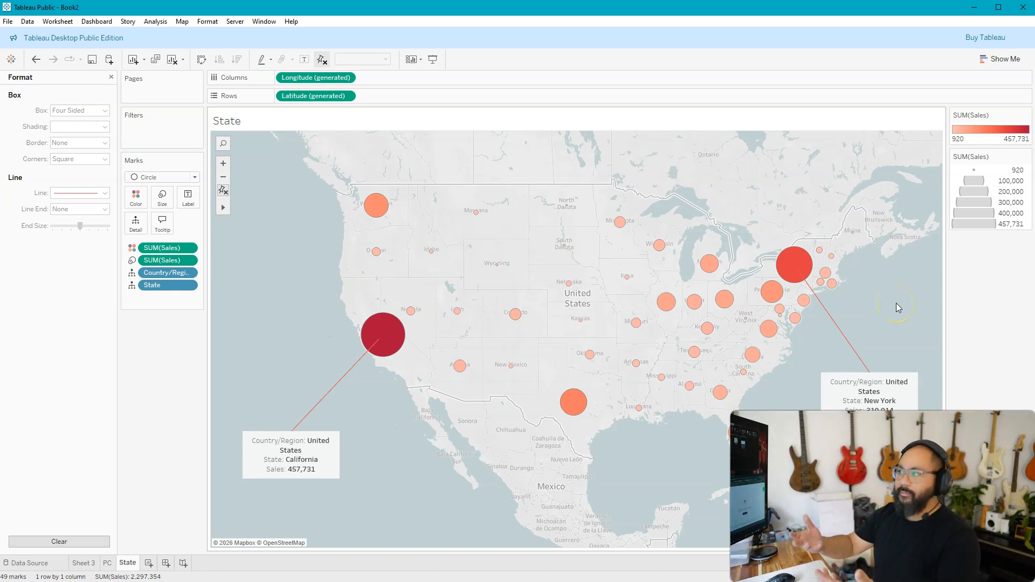
click(316, 456)
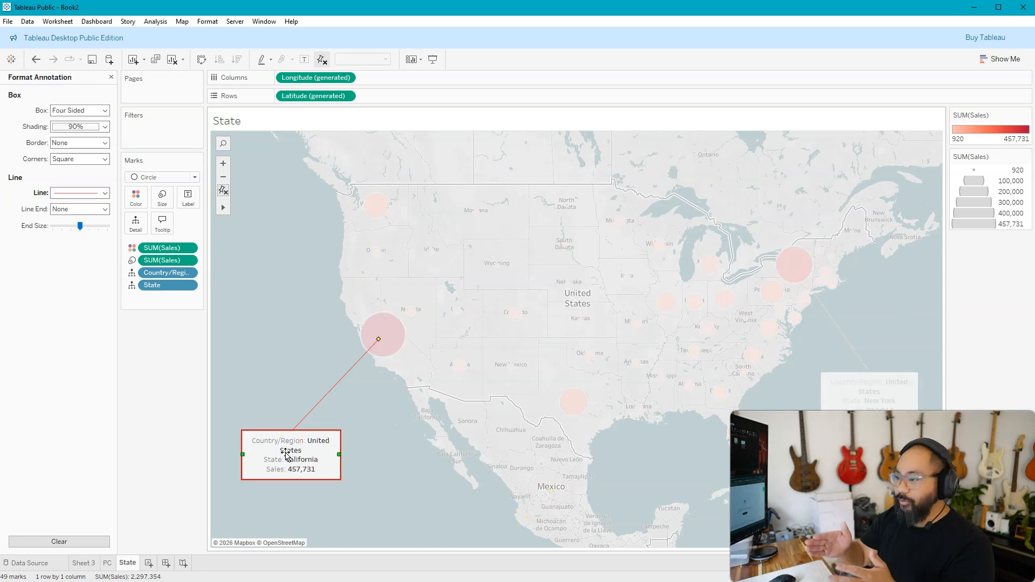
click(278, 376)
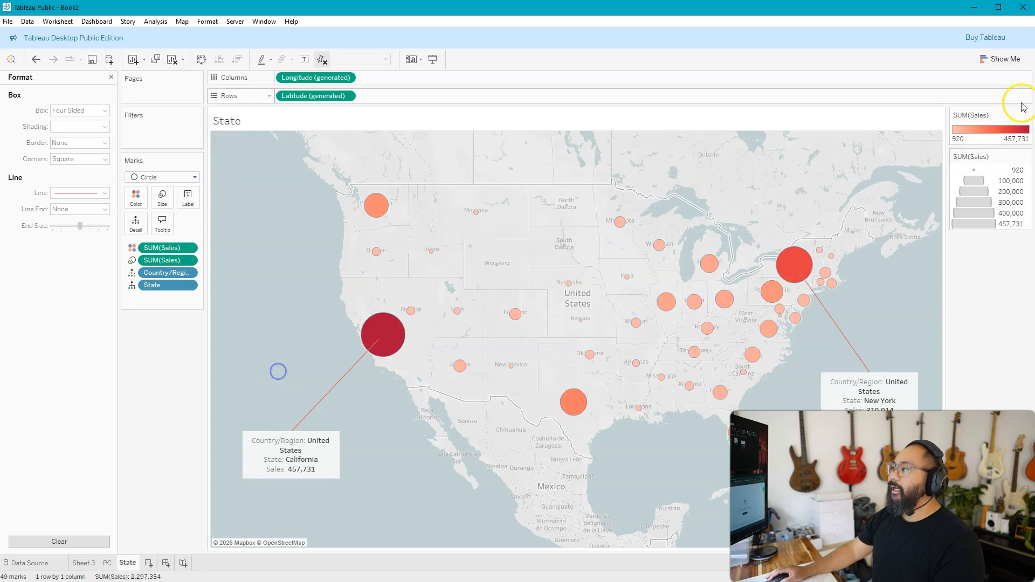
Step: Recolor Sales with the Red-Black Diverging palette, replacing its dark end color with light gray and reversing the scale
double_click(980, 133)
click(550, 250)
click(479, 367)
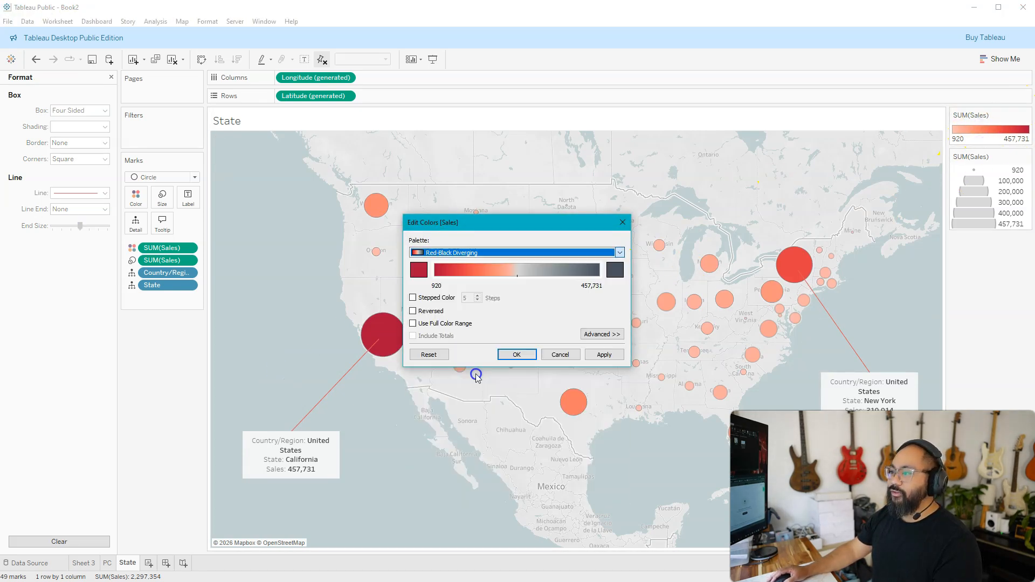
click(615, 269)
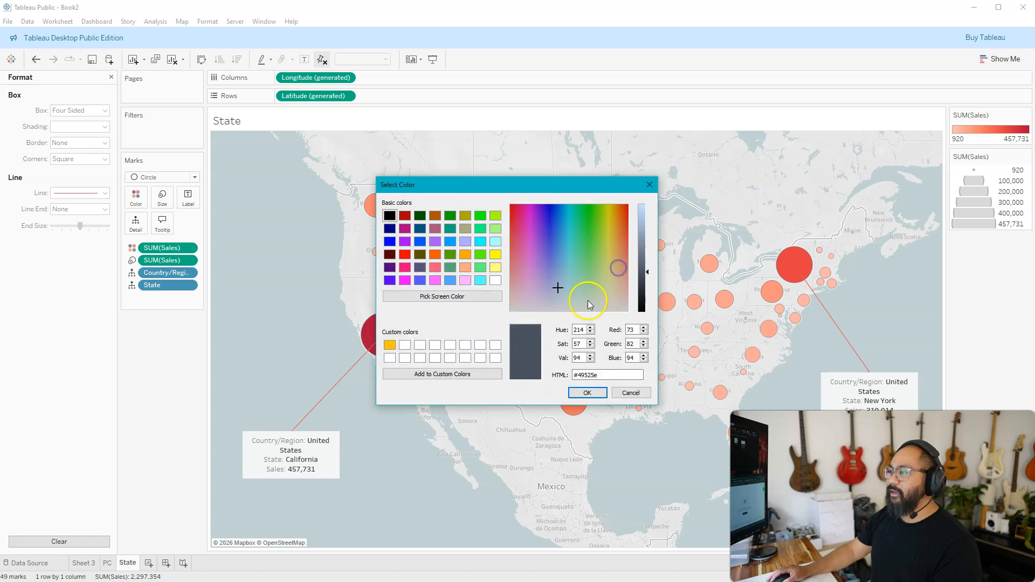
click(647, 220)
click(588, 393)
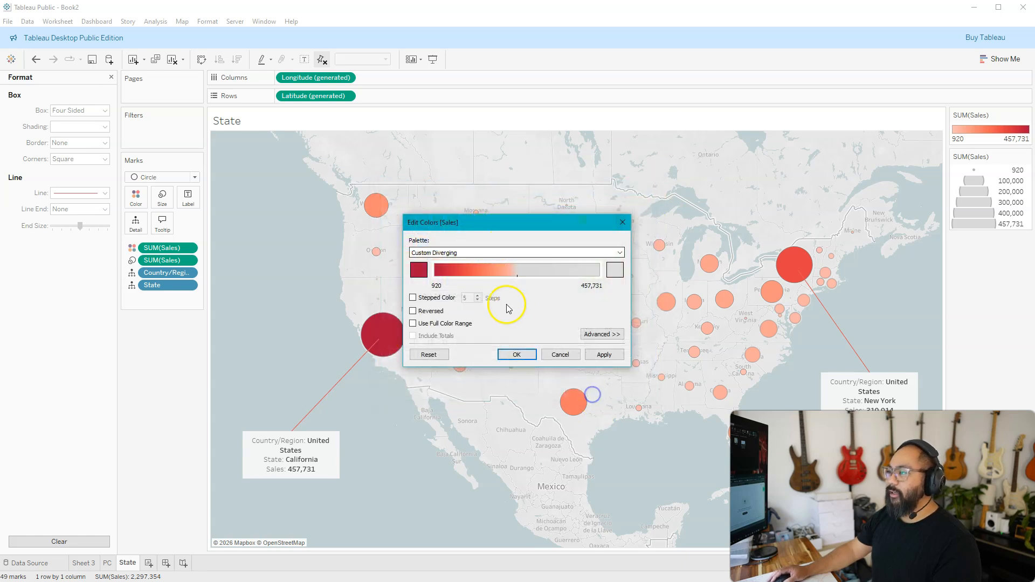
click(421, 311)
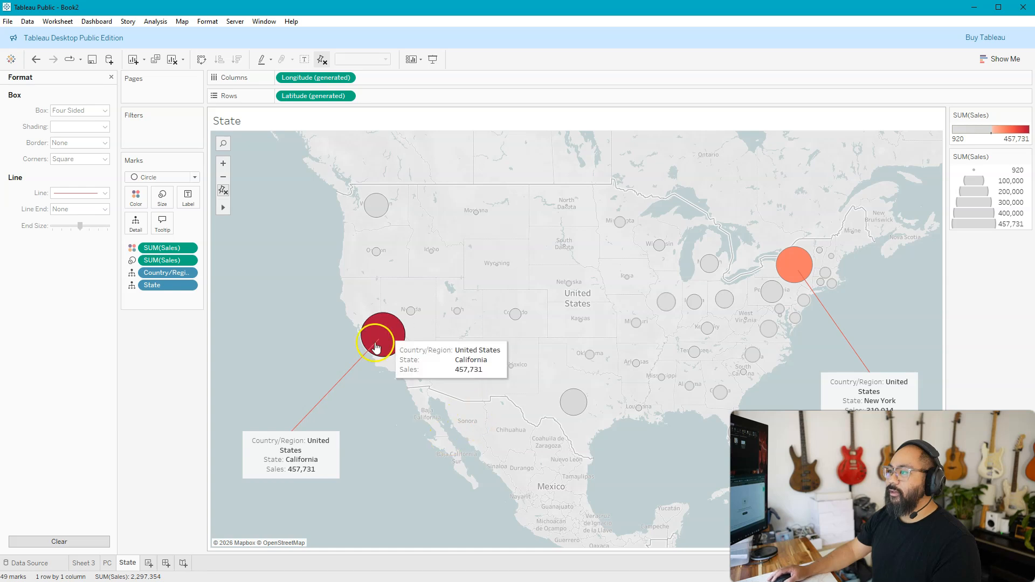
Step: Try the Dark background style on the State map, and switch the background to Satellite
click(182, 22)
click(198, 88)
click(62, 129)
click(60, 156)
click(59, 128)
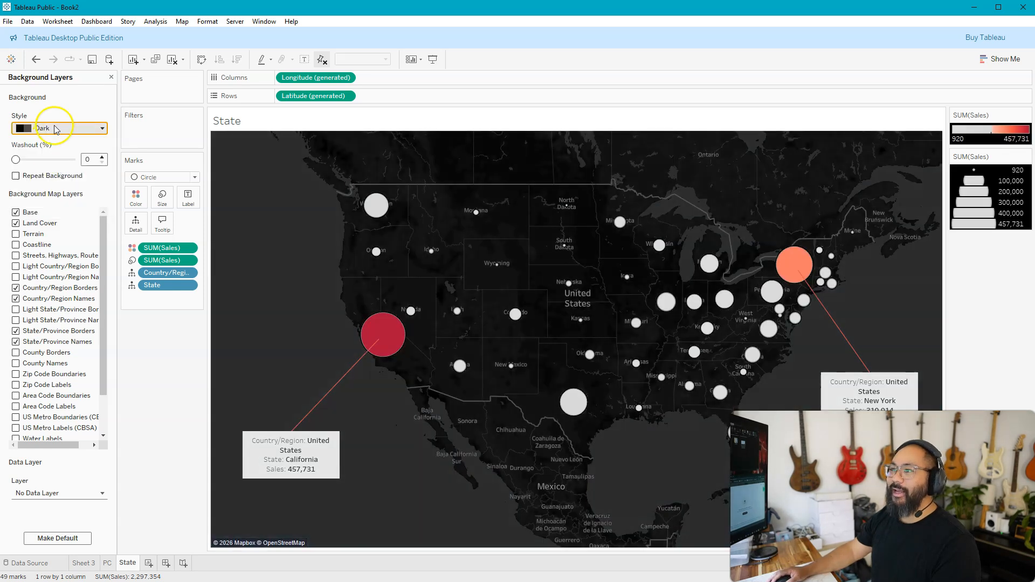
click(61, 210)
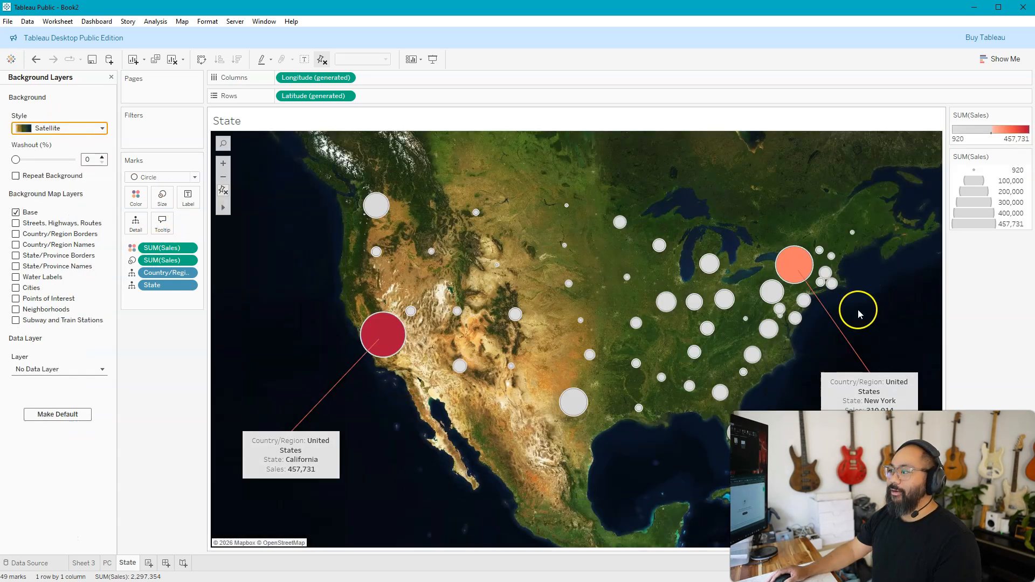